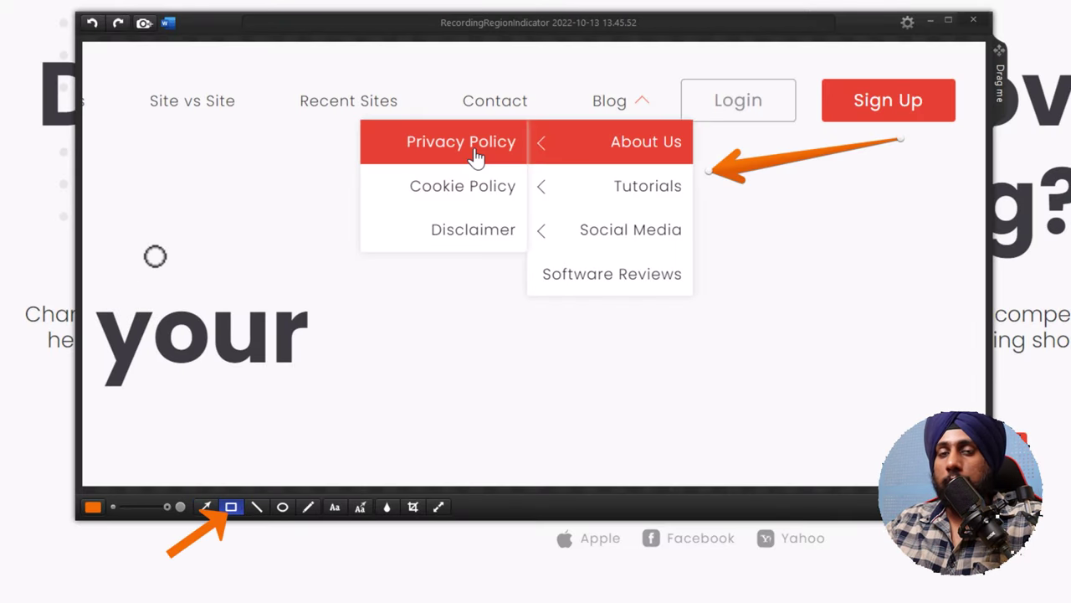
Draw an orange box around Site vs Site, a line under "your", and an ellipse around Software Reviews.
{"action": "left_click_drag", "start_coordinate": [118, 76], "coordinate": [261, 125]}
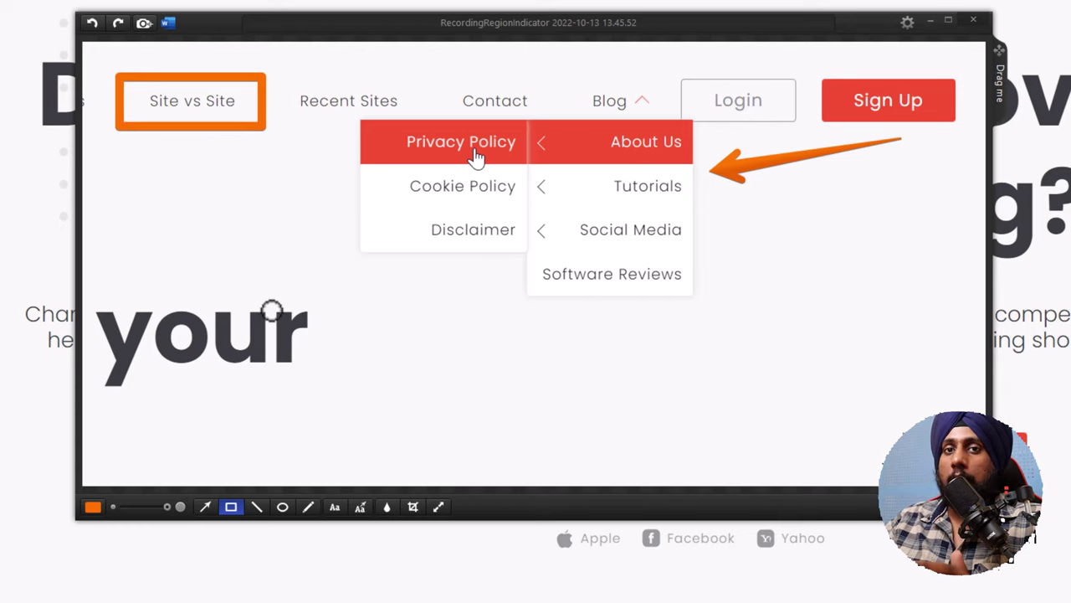
{"action": "left_click", "coordinate": [257, 507]}
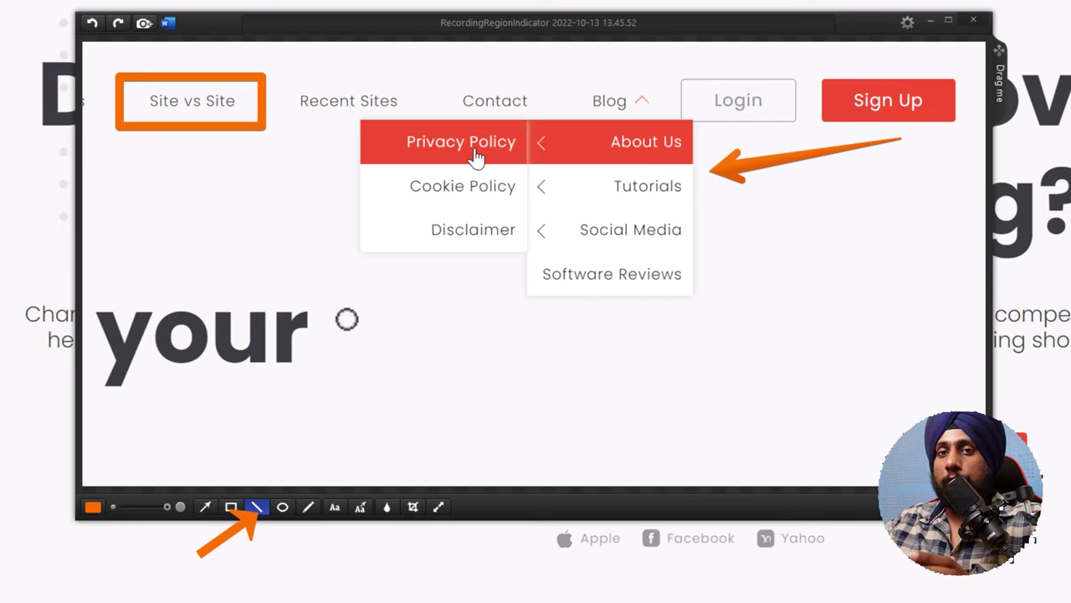
{"action": "left_click_drag", "start_coordinate": [135, 378], "coordinate": [299, 378]}
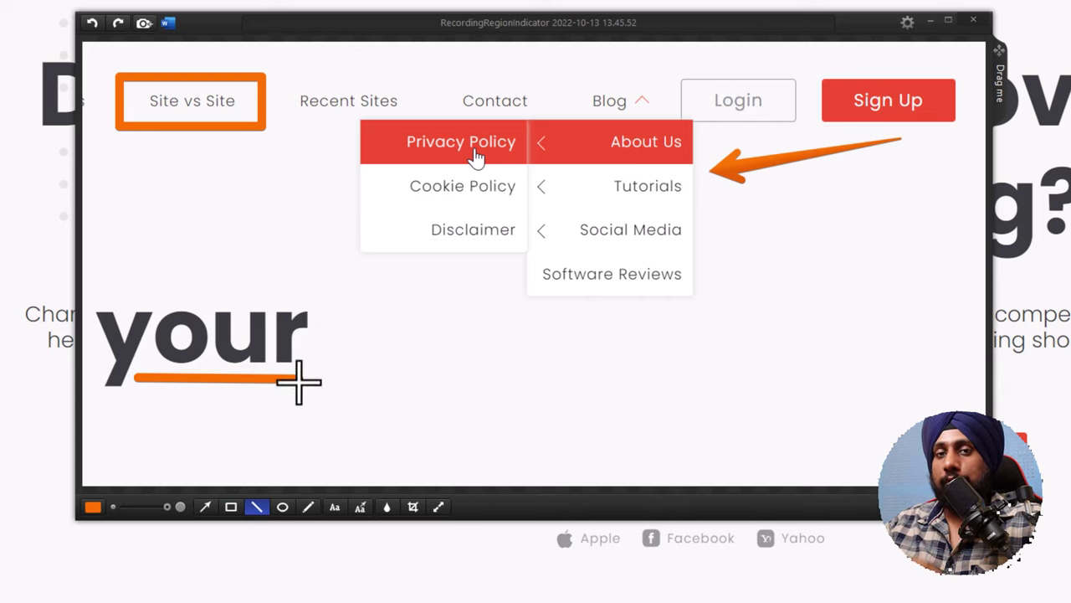
{"action": "left_click", "coordinate": [282, 506]}
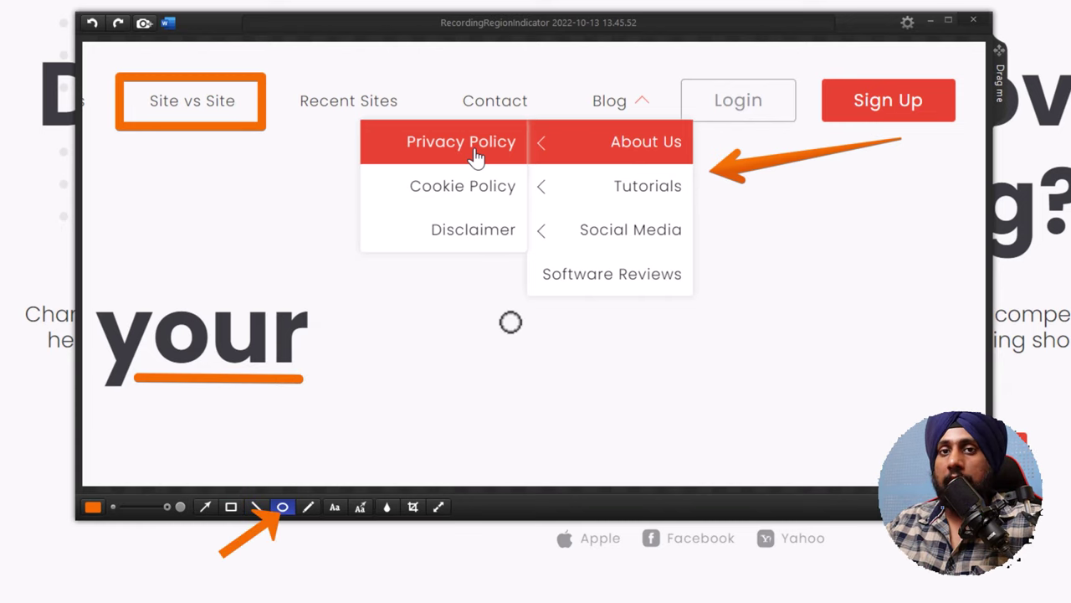
{"action": "left_click_drag", "start_coordinate": [493, 259], "coordinate": [671, 305]}
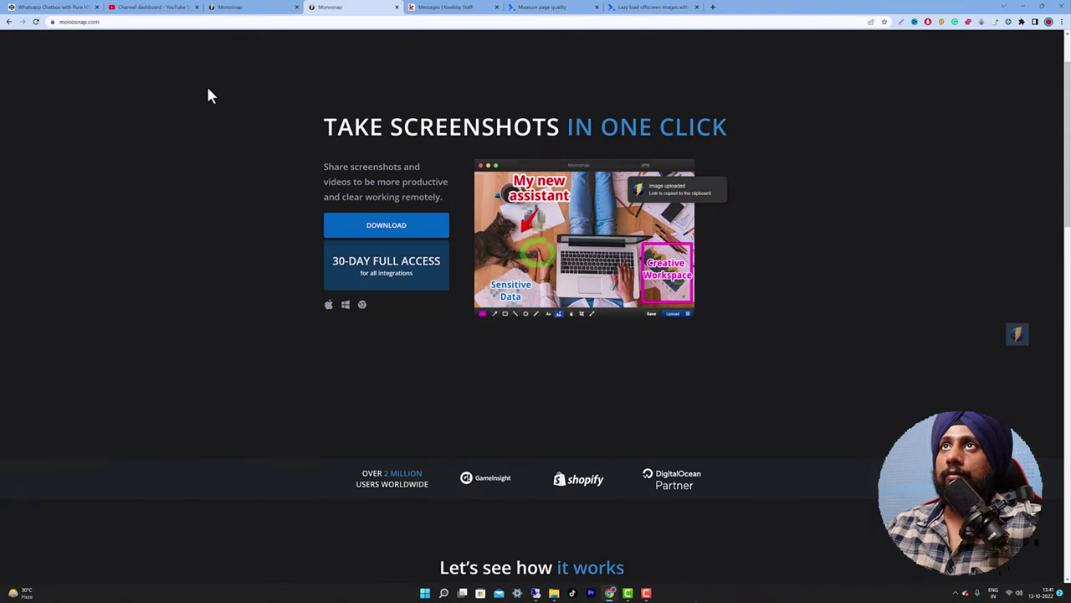
Move the floating dropzone icon up and left and open its command menu.
{"action": "key", "text": "ctrl+alt+5"}
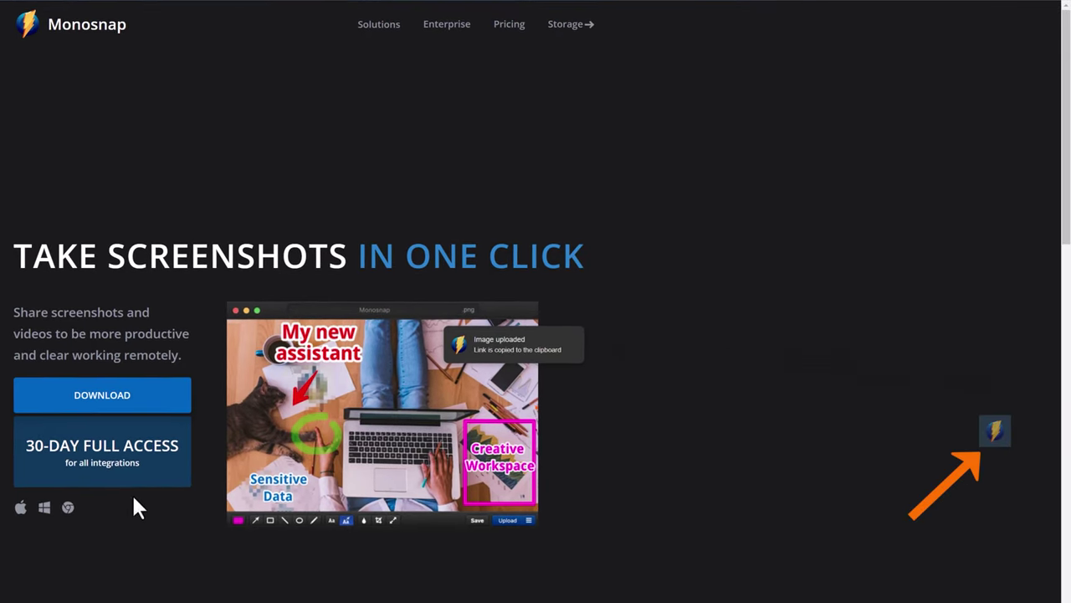
{"action": "left_click_drag", "start_coordinate": [991, 437], "coordinate": [885, 402]}
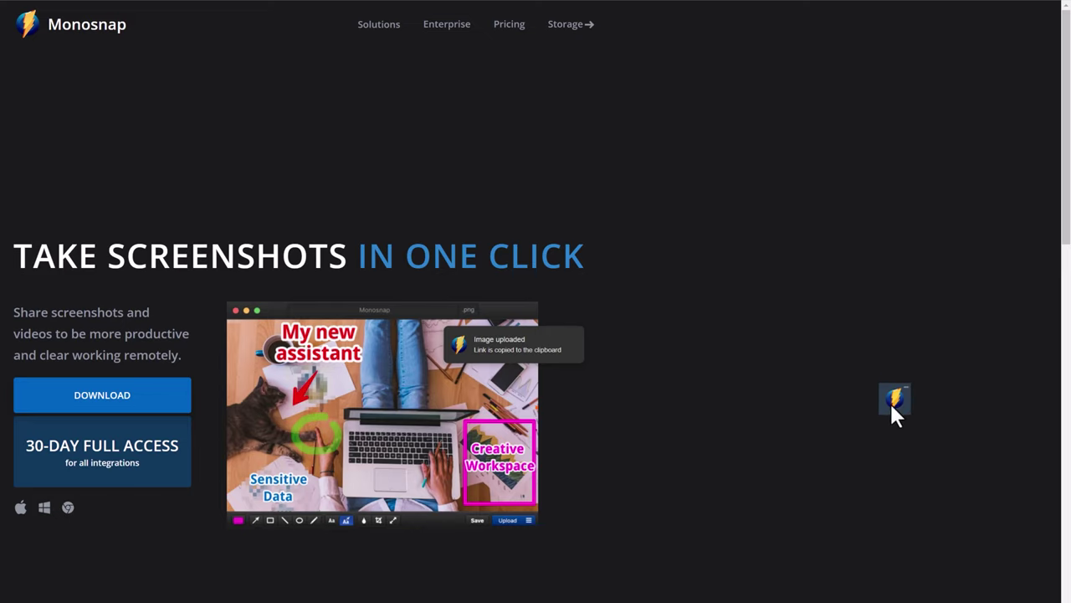
{"action": "left_click", "coordinate": [892, 406]}
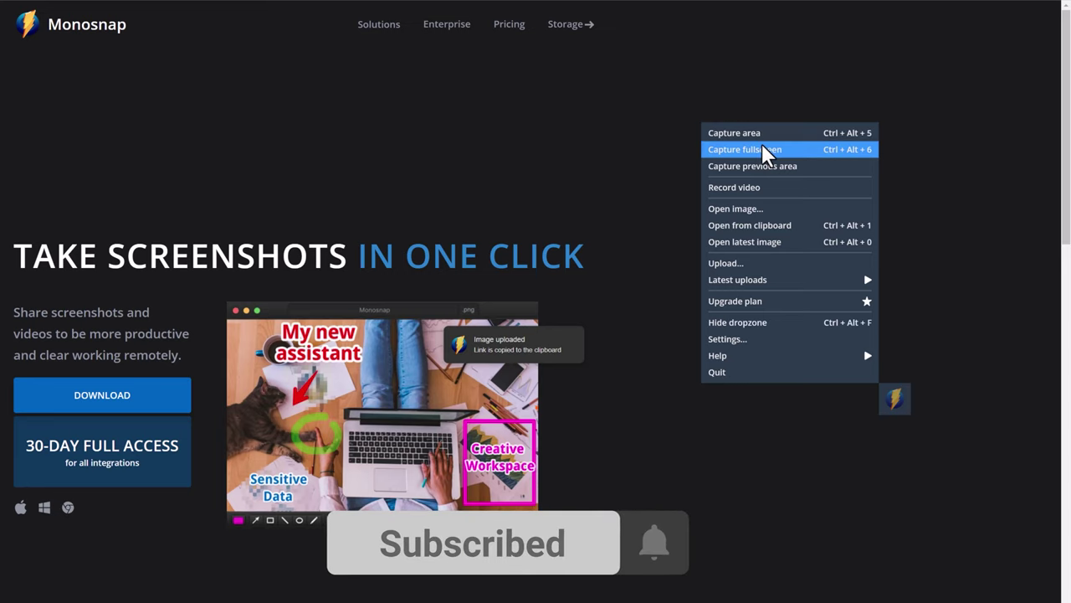
Open Settings from the dropzone menu, scroll through the Hotkeys list, then close the window.
{"action": "mouse_move", "coordinate": [796, 292]}
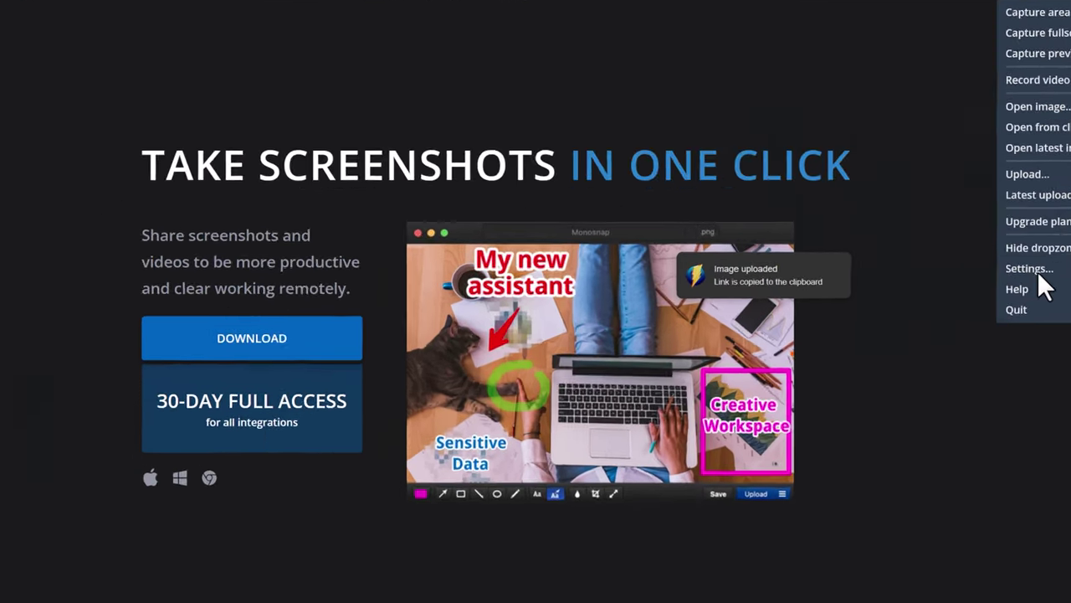
{"action": "left_click", "coordinate": [739, 338]}
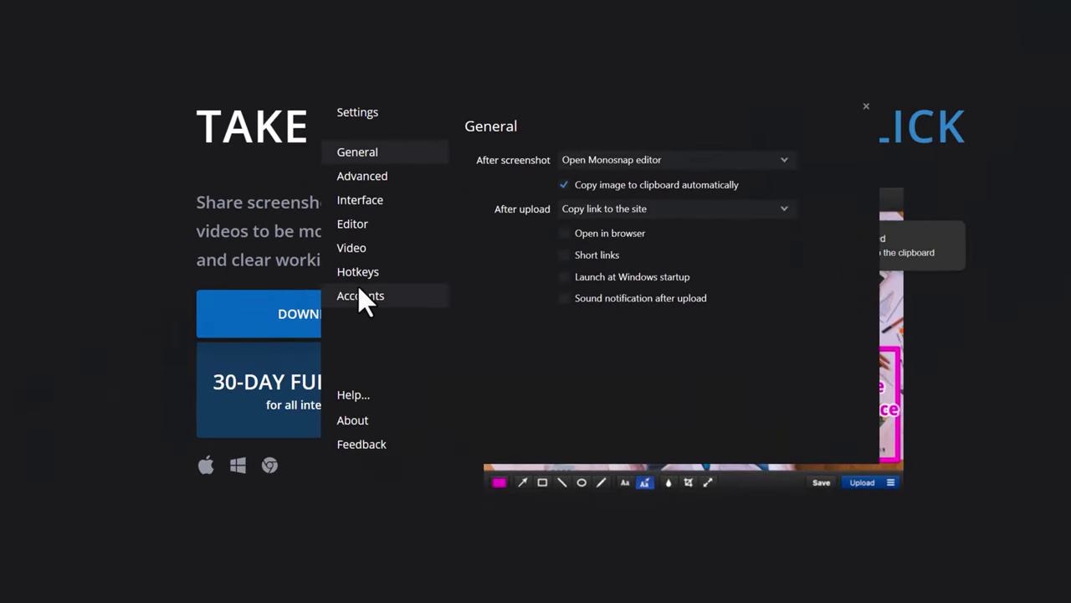
{"action": "left_click", "coordinate": [375, 271]}
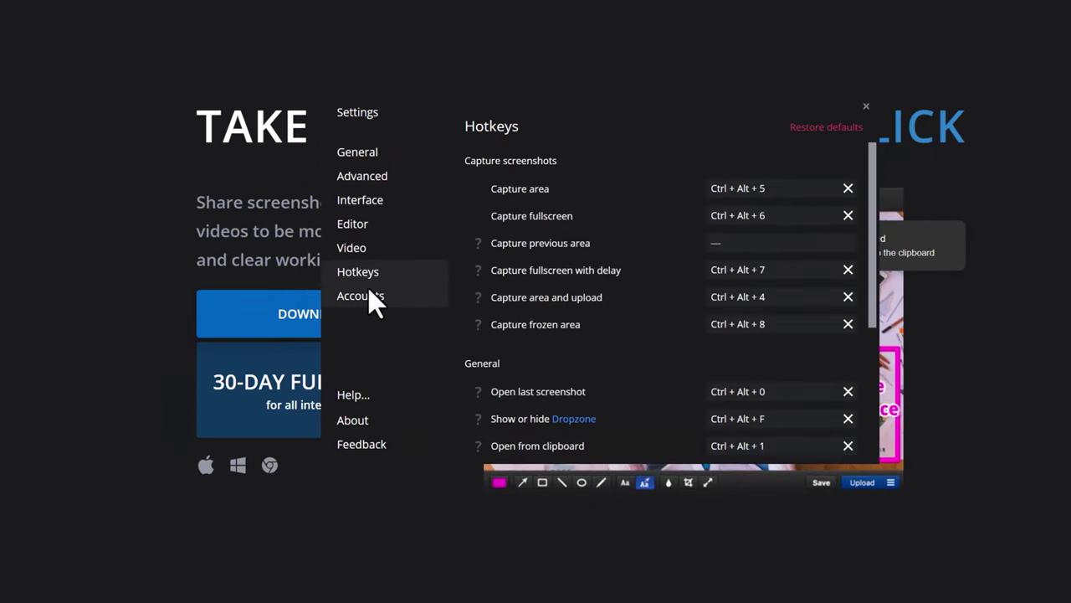
{"action": "scroll", "coordinate": [527, 329], "scroll_direction": "down", "scroll_amount": 5}
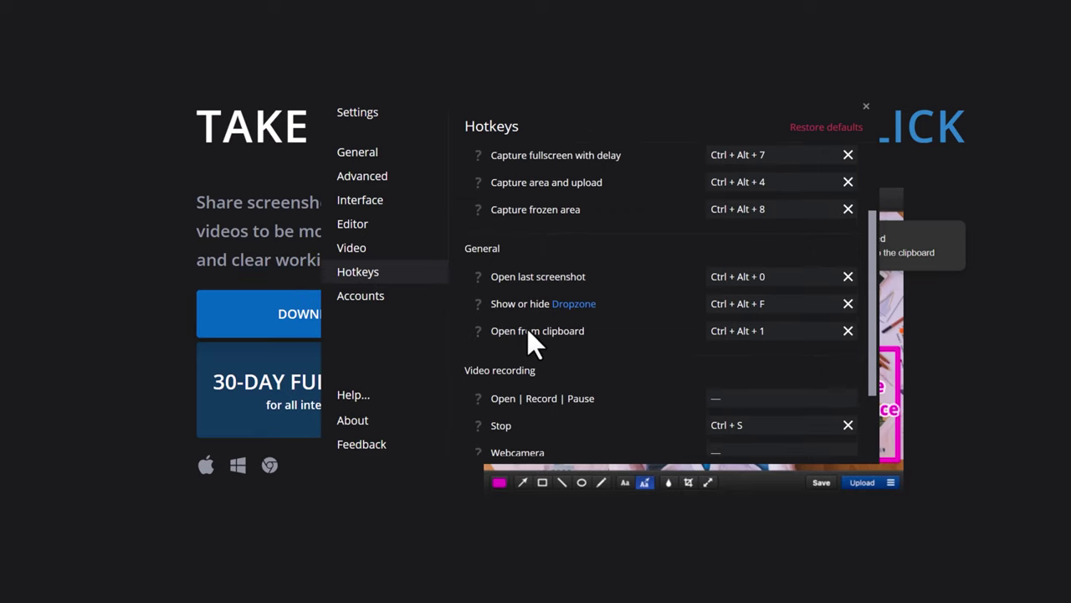
{"action": "scroll", "coordinate": [623, 369], "scroll_direction": "up", "scroll_amount": 5}
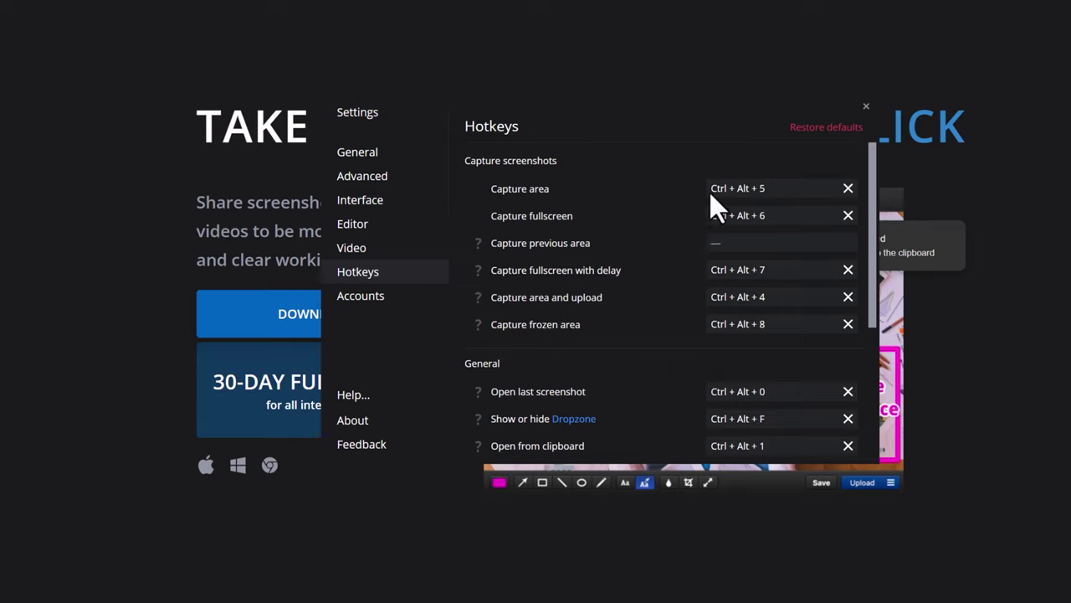
{"action": "scroll", "coordinate": [636, 276], "scroll_direction": "down", "scroll_amount": 3}
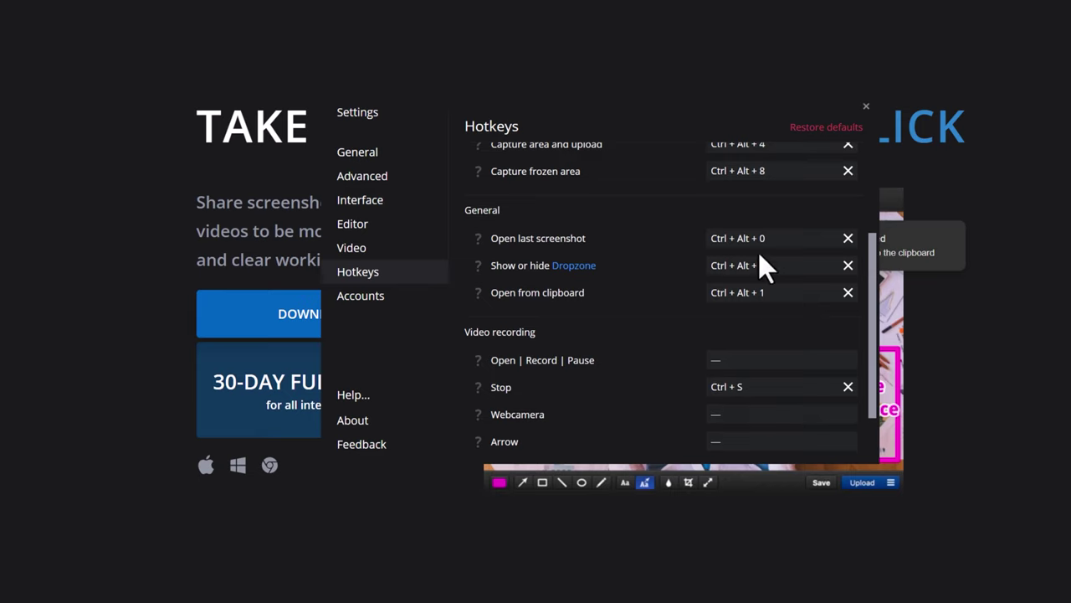
{"action": "left_click", "coordinate": [866, 106]}
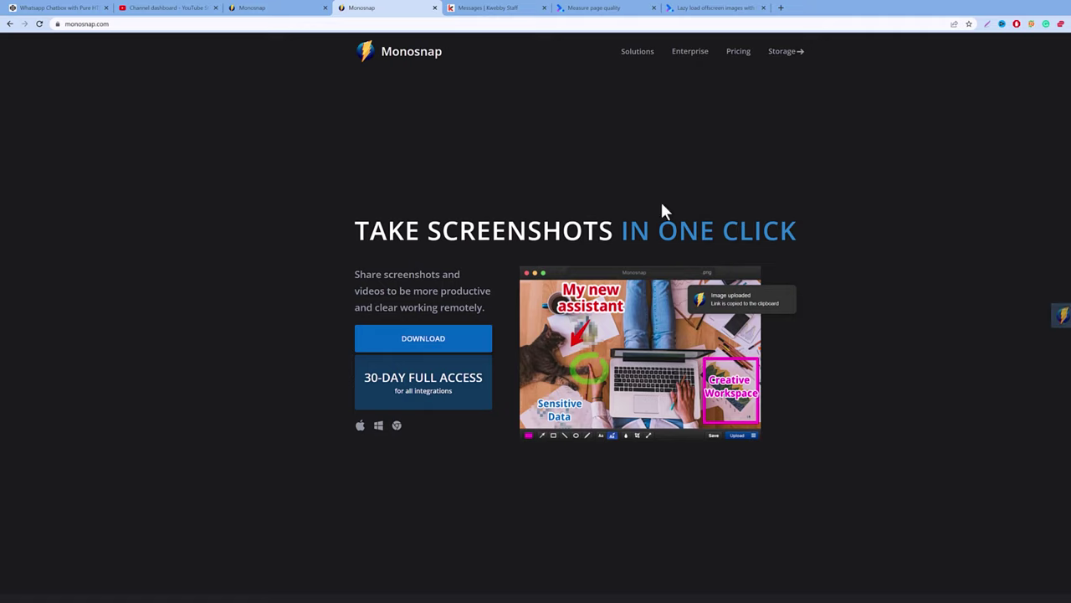
Cancel the first area capture, shrink and close the recorder preview, then restart area capture.
{"action": "key", "text": "ctrl+alt+5"}
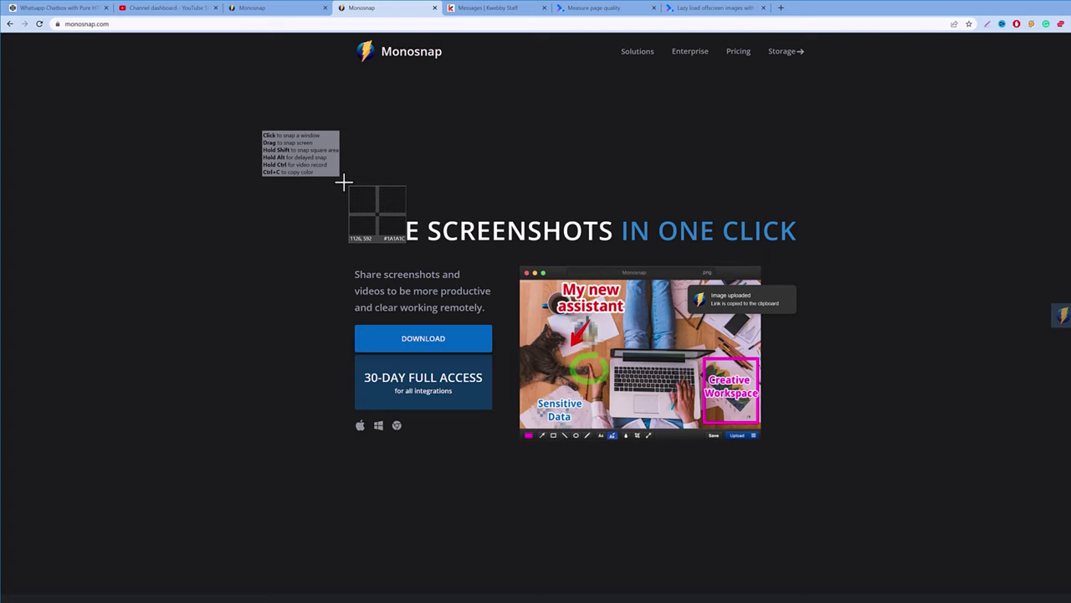
{"action": "key", "text": "Escape"}
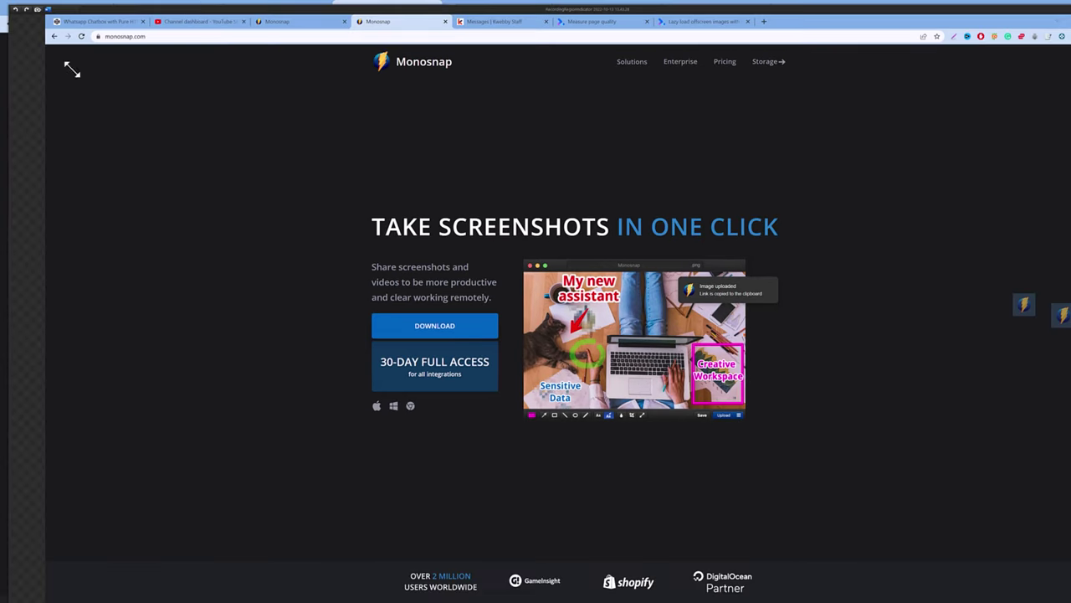
{"action": "left_click_drag", "start_coordinate": [32, 31], "coordinate": [276, 251]}
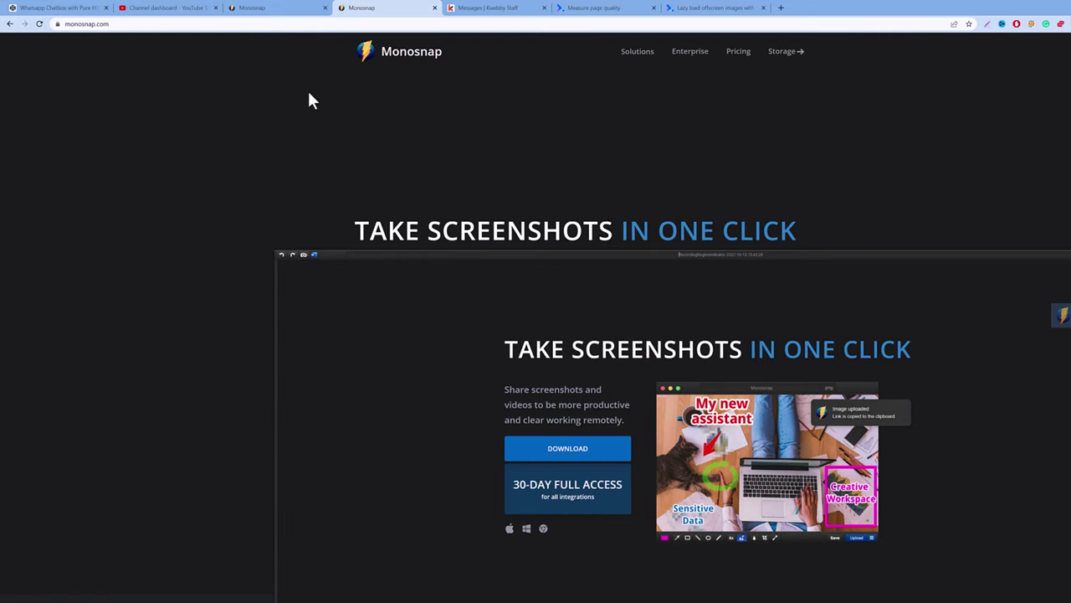
{"action": "left_click_drag", "start_coordinate": [329, 258], "coordinate": [170, 139]}
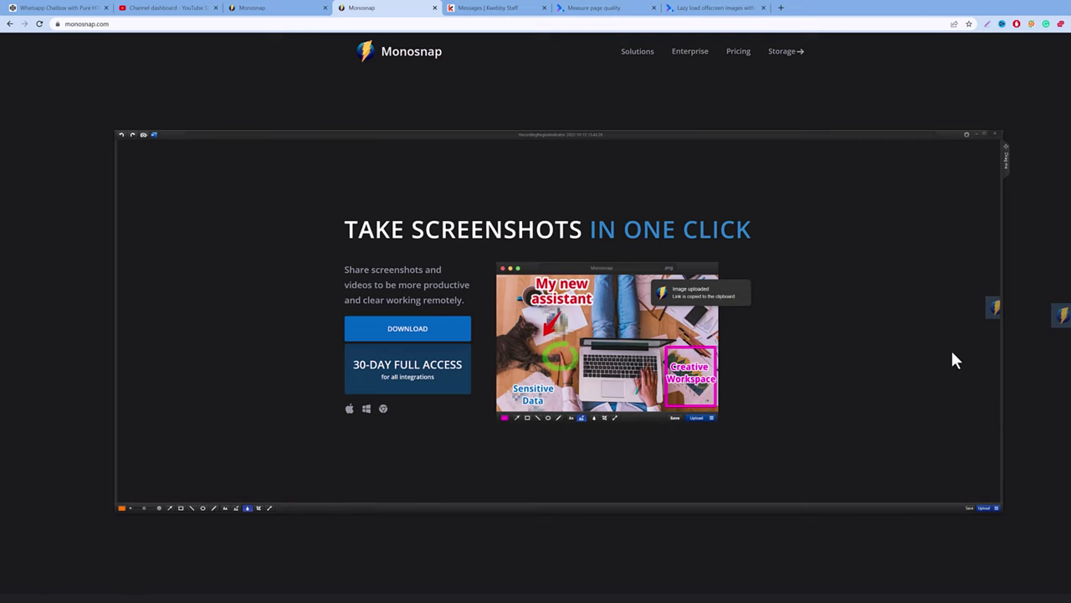
{"action": "left_click", "coordinate": [994, 134]}
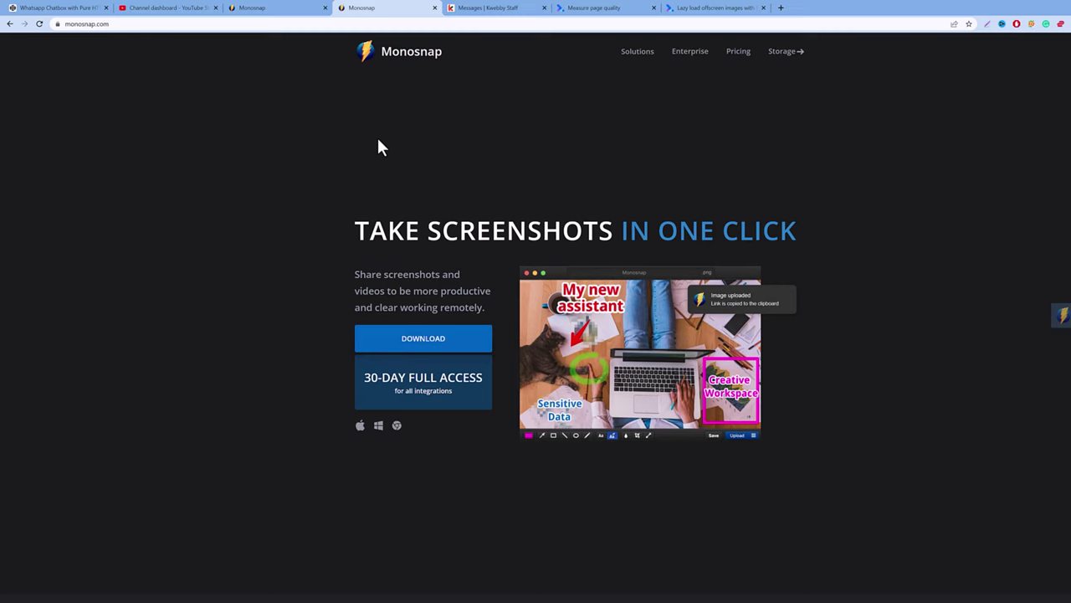
{"action": "key", "text": "ctrl+alt+5"}
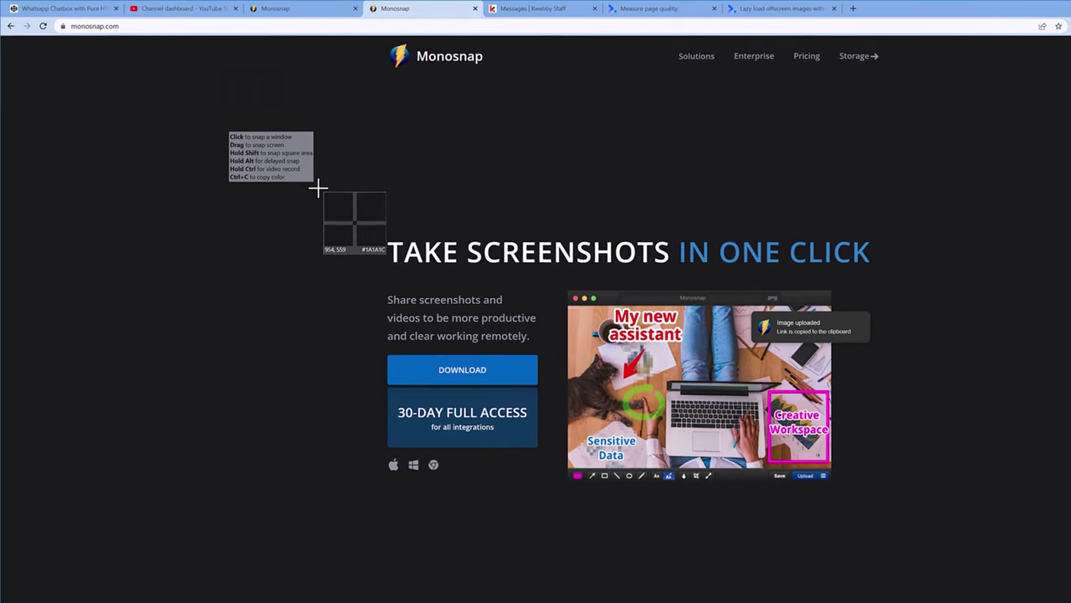
Capture the homepage hero section, then close the editor without annotating.
{"action": "left_click_drag", "start_coordinate": [318, 188], "coordinate": [975, 554]}
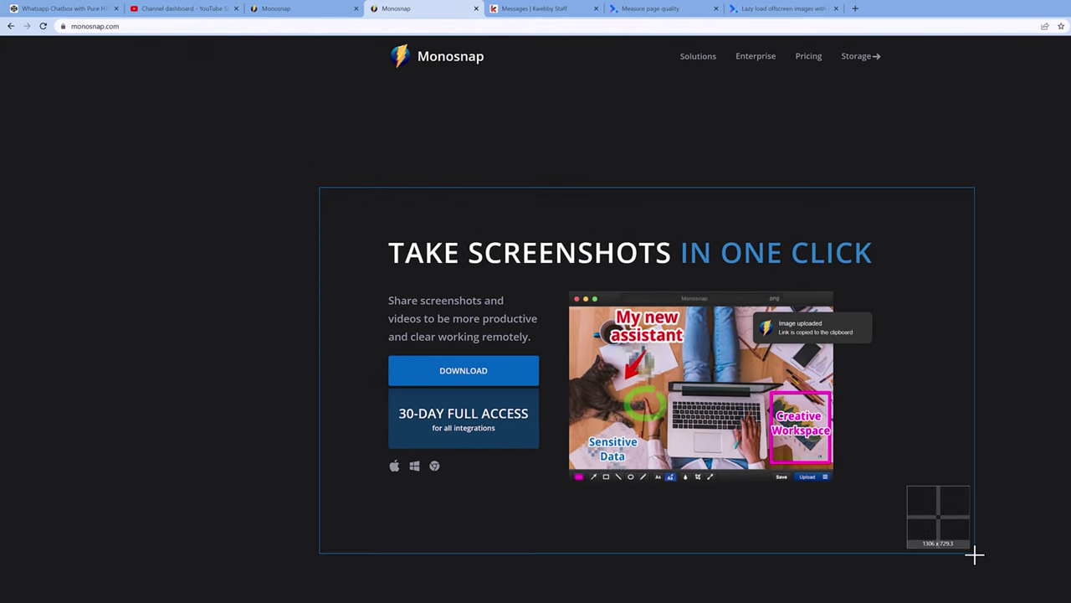
{"action": "left_click_drag", "start_coordinate": [974, 553], "coordinate": [976, 564]}
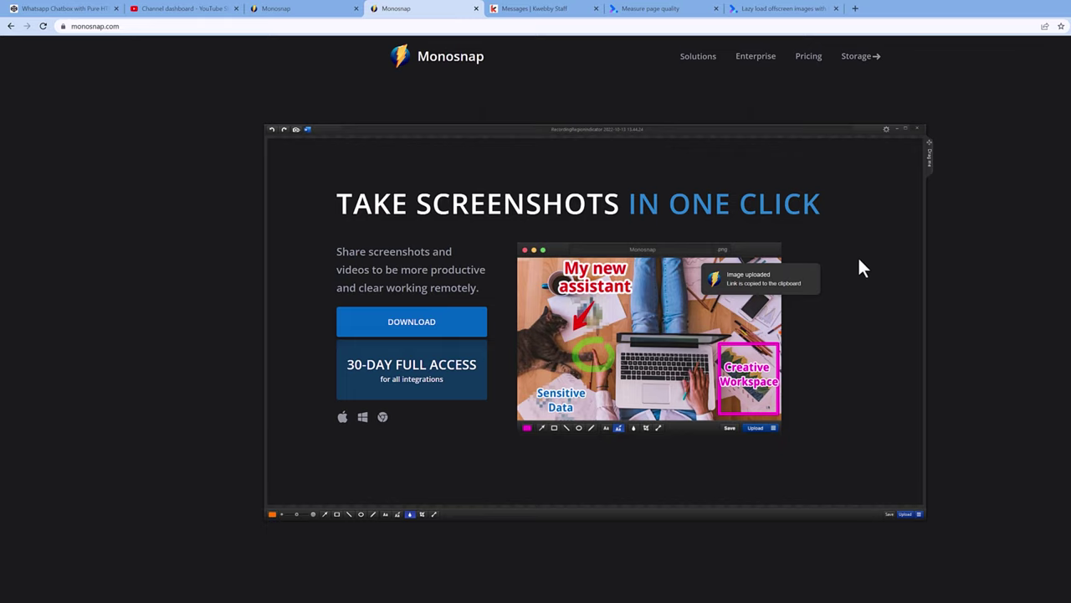
{"action": "left_click", "coordinate": [918, 130]}
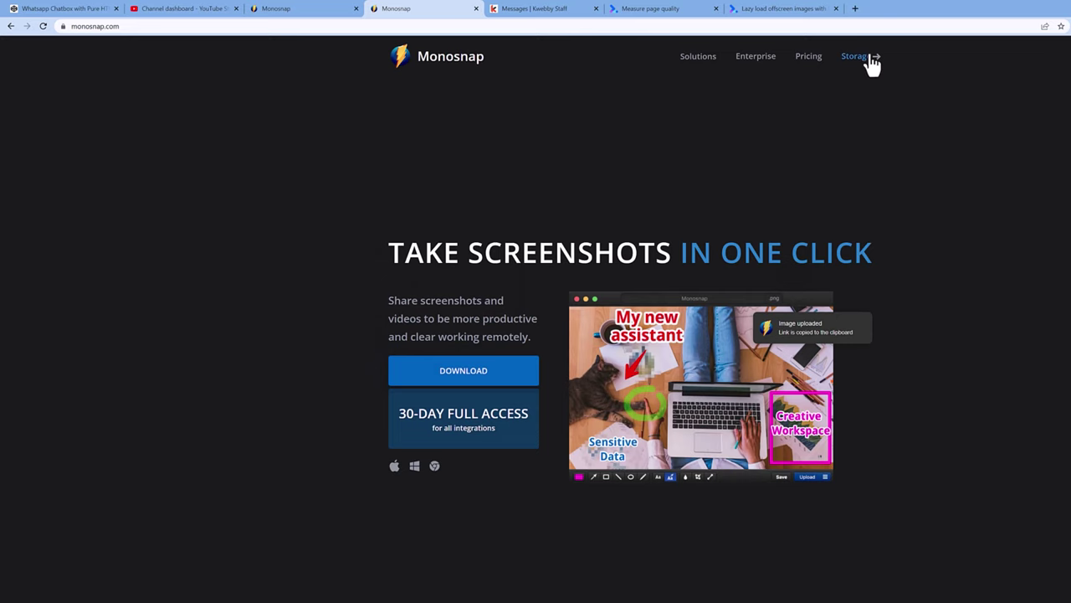
Load the kwebby site in the browser.
{"action": "left_click", "coordinate": [465, 26]}
{"action": "type", "text": "kwebby"}
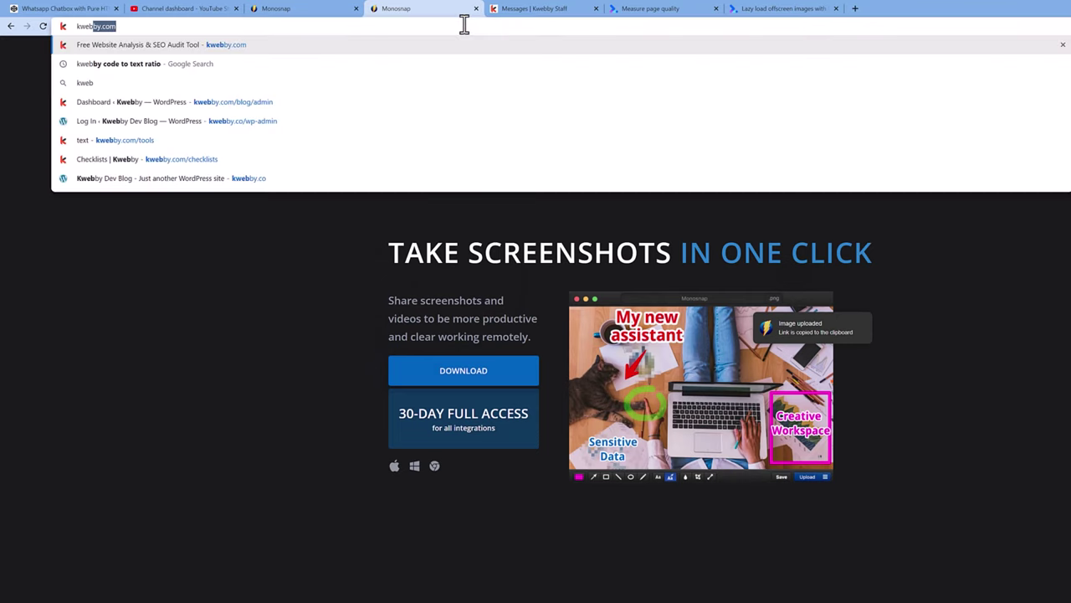
{"action": "key", "text": "Return"}
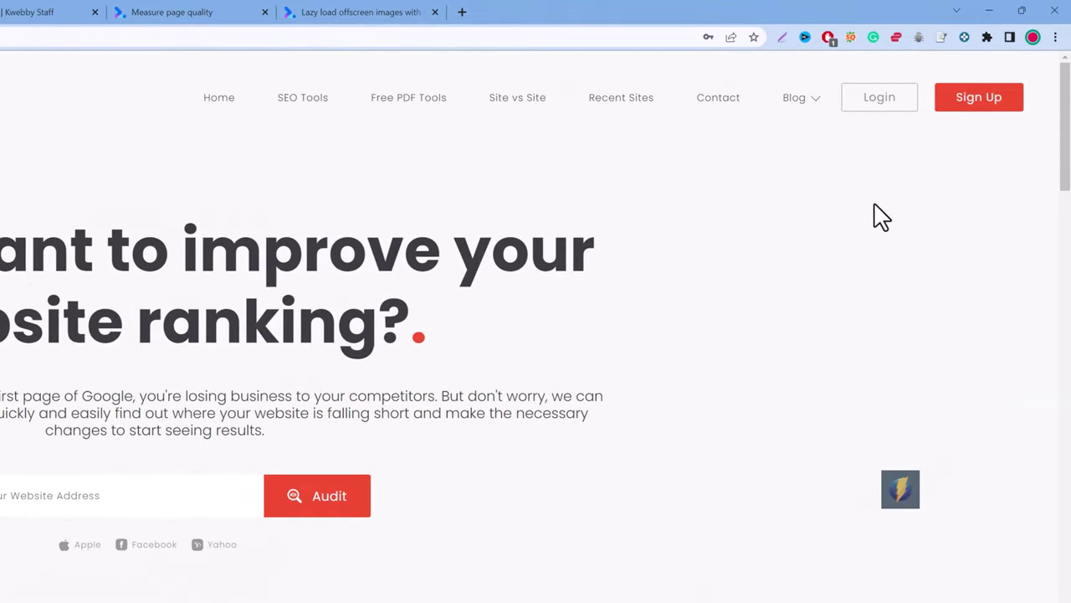
Capture the page header region with the Blog > About Us menu expanded.
{"action": "mouse_move", "coordinate": [809, 120]}
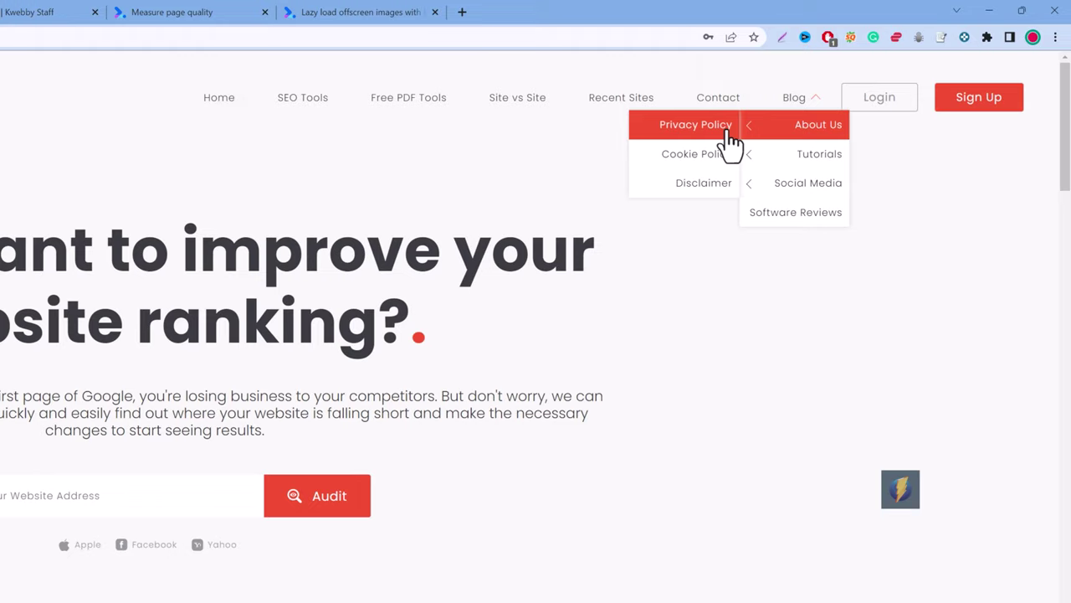
{"action": "key", "text": "Print"}
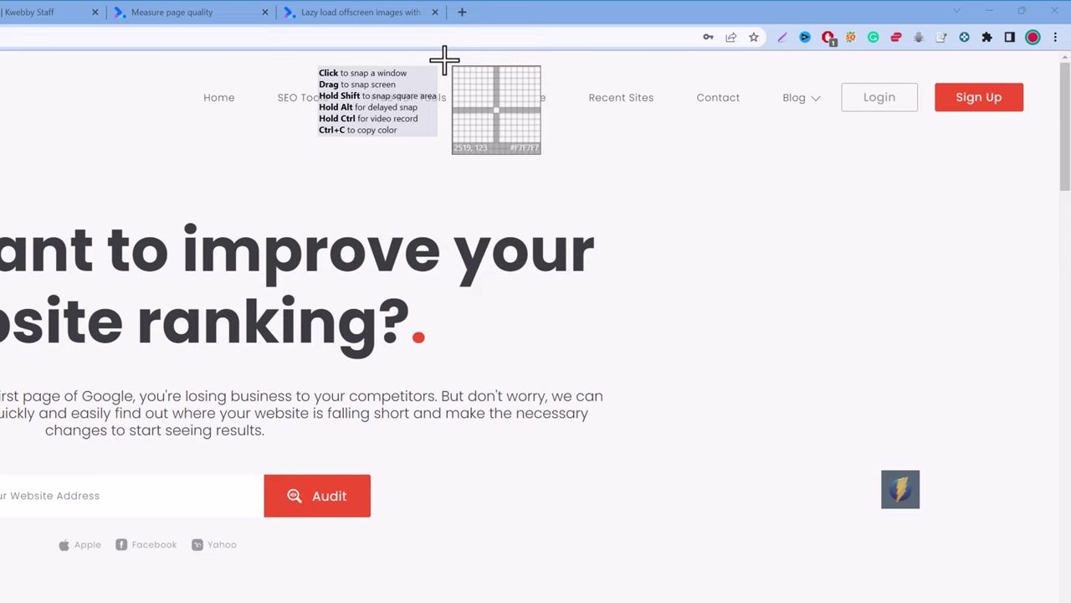
{"action": "left_click_drag", "start_coordinate": [444, 58], "coordinate": [1043, 355]}
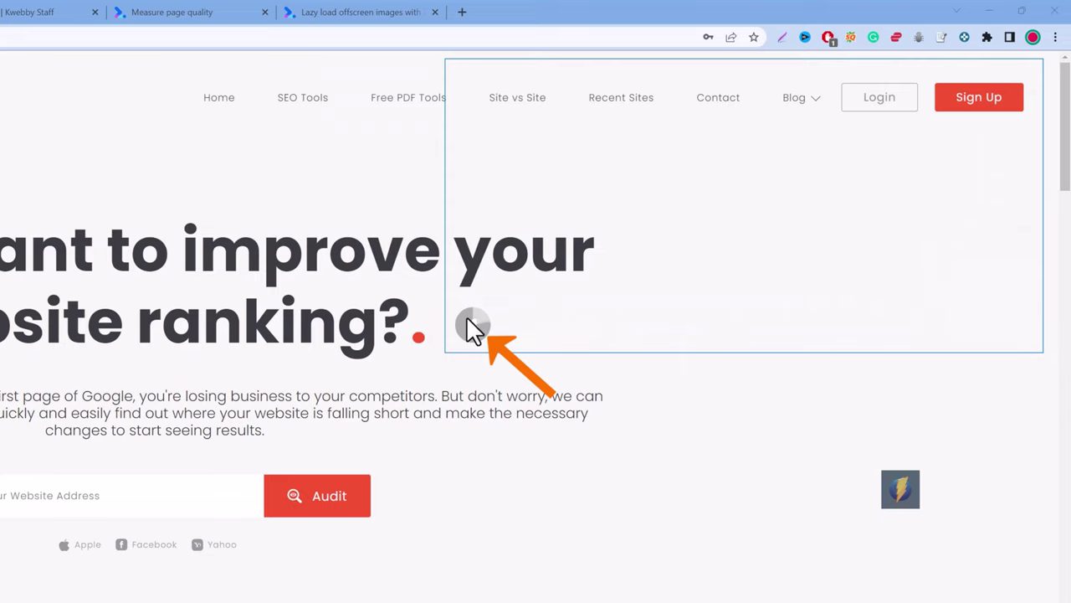
{"action": "mouse_move", "coordinate": [806, 107]}
{"action": "mouse_move", "coordinate": [748, 129]}
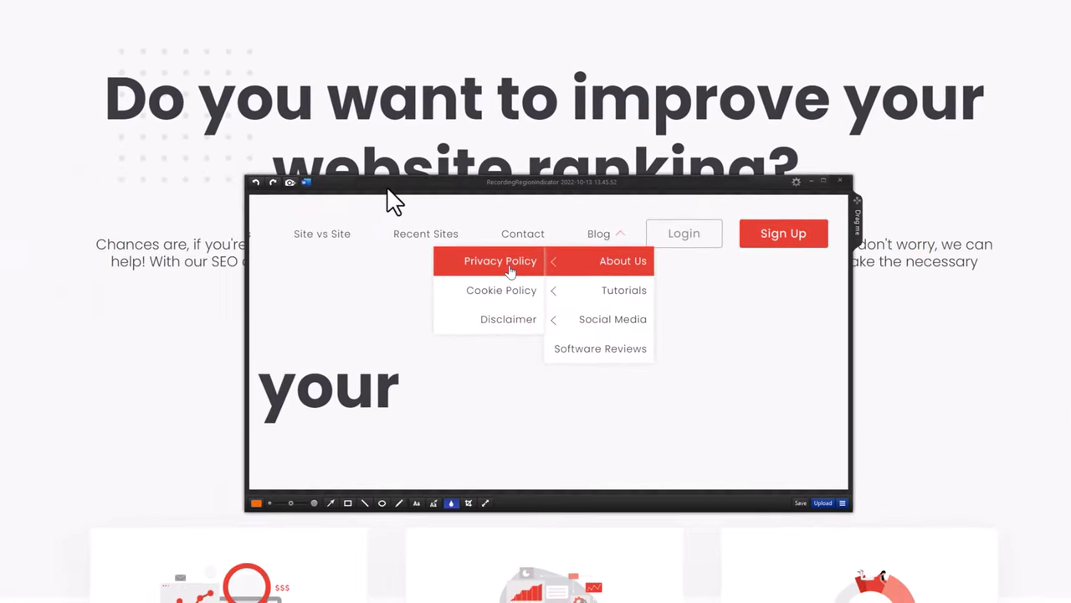
Draw a thick orange arrow pointing left at the About Us submenu.
{"action": "left_click_drag", "start_coordinate": [337, 190], "coordinate": [256, 117]}
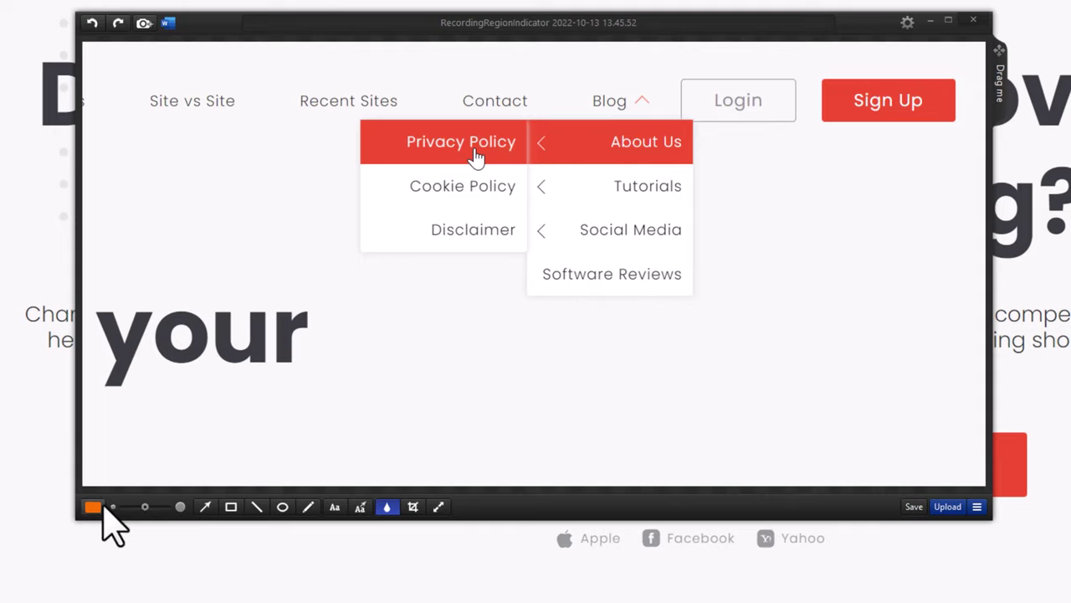
{"action": "left_click", "coordinate": [205, 506]}
{"action": "left_click_drag", "start_coordinate": [902, 179], "coordinate": [710, 213]}
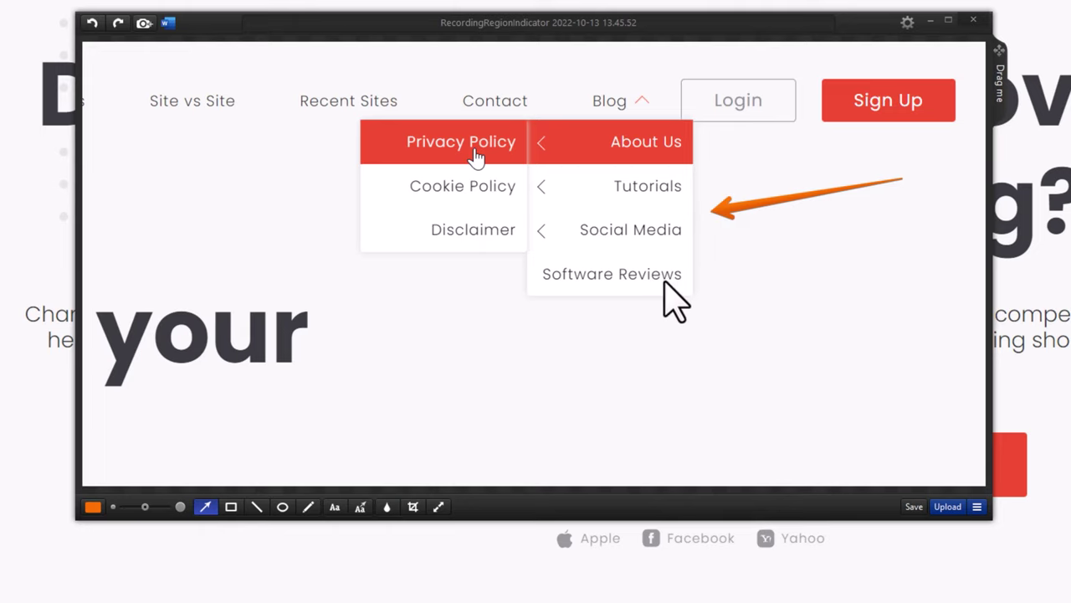
{"action": "left_click_drag", "start_coordinate": [144, 507], "coordinate": [167, 507]}
{"action": "left_click", "coordinate": [734, 209]}
{"action": "left_click_drag", "start_coordinate": [146, 507], "coordinate": [122, 507]}
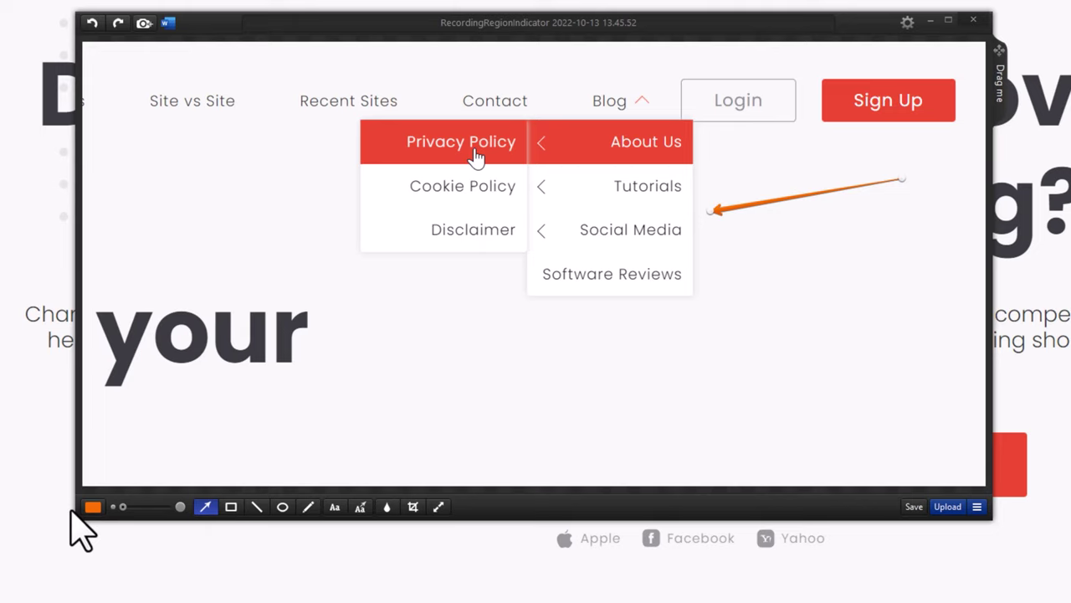
{"action": "left_click_drag", "start_coordinate": [70, 510], "coordinate": [277, 513]}
{"action": "left_click_drag", "start_coordinate": [752, 206], "coordinate": [753, 168]}
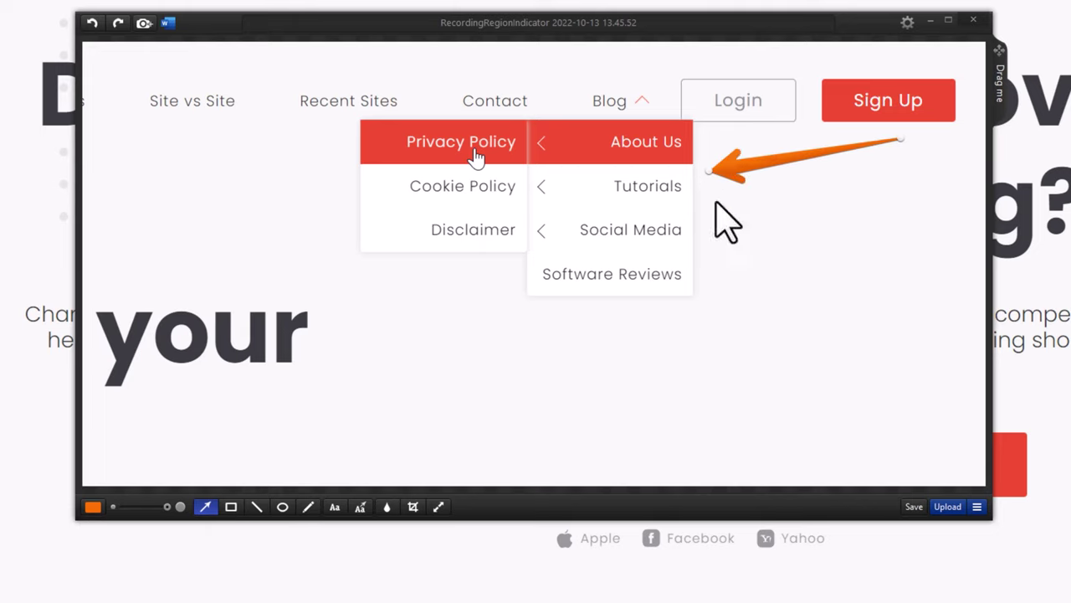
Draw an orange rectangle around Site vs Site and a straight line under "your".
{"action": "left_click", "coordinate": [232, 506]}
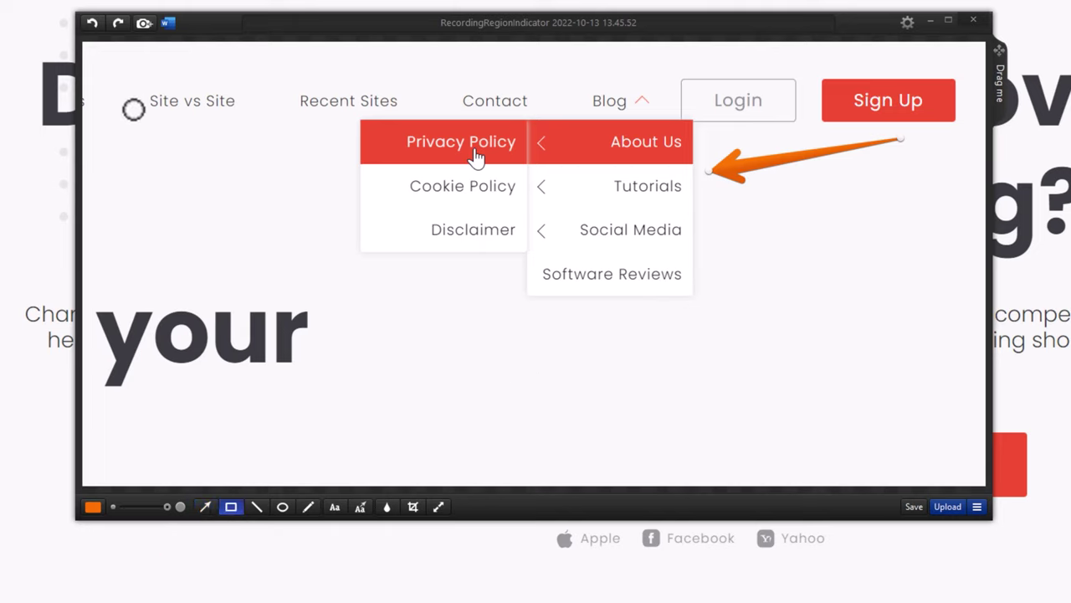
{"action": "mouse_move", "coordinate": [118, 75]}
{"action": "left_mouse_down"}
{"action": "mouse_move", "coordinate": [289, 136]}
{"action": "mouse_move", "coordinate": [242, 117]}
{"action": "mouse_move", "coordinate": [261, 124]}
{"action": "left_mouse_up"}
{"action": "left_click", "coordinate": [257, 507]}
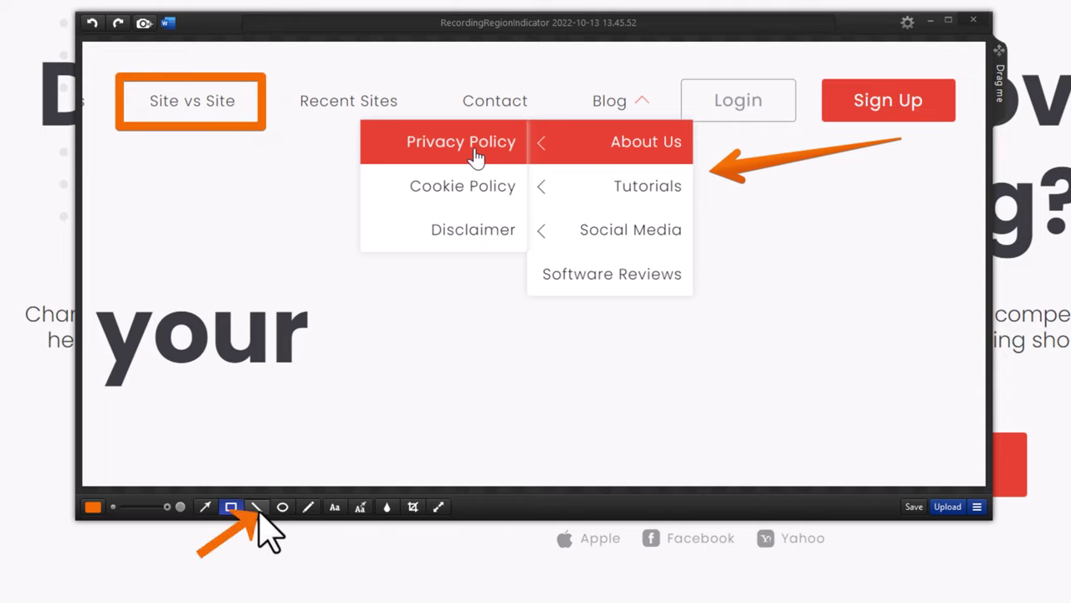
{"action": "left_click_drag", "start_coordinate": [135, 377], "coordinate": [299, 378]}
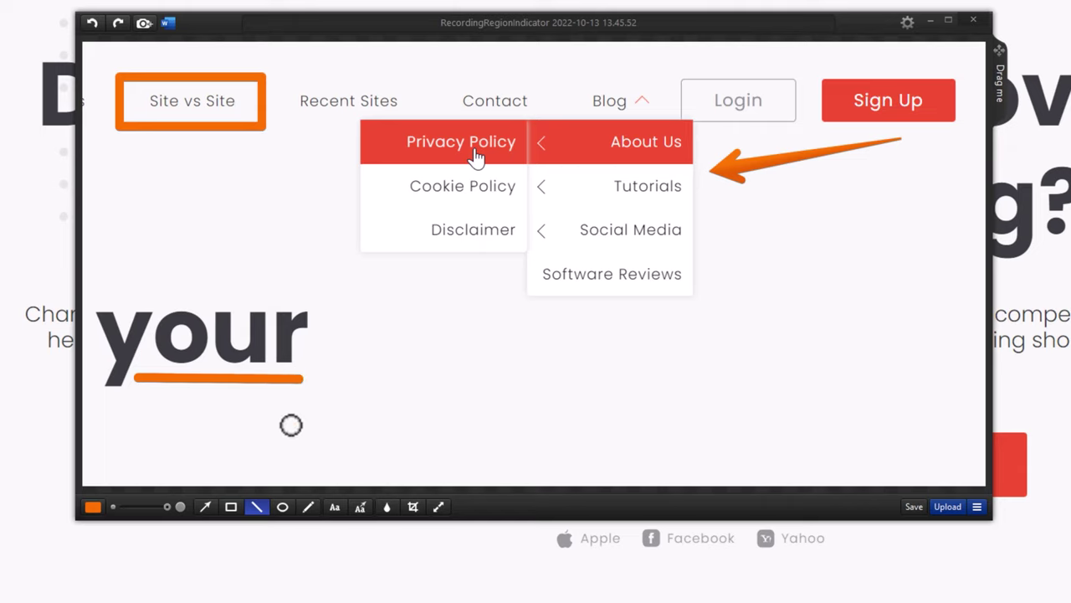
Circle Software Reviews with an ellipse, then recentre and widen it leftward.
{"action": "left_click", "coordinate": [282, 508]}
{"action": "mouse_move", "coordinate": [495, 258]}
{"action": "left_mouse_down"}
{"action": "mouse_move", "coordinate": [717, 311]}
{"action": "mouse_move", "coordinate": [671, 305]}
{"action": "left_mouse_up"}
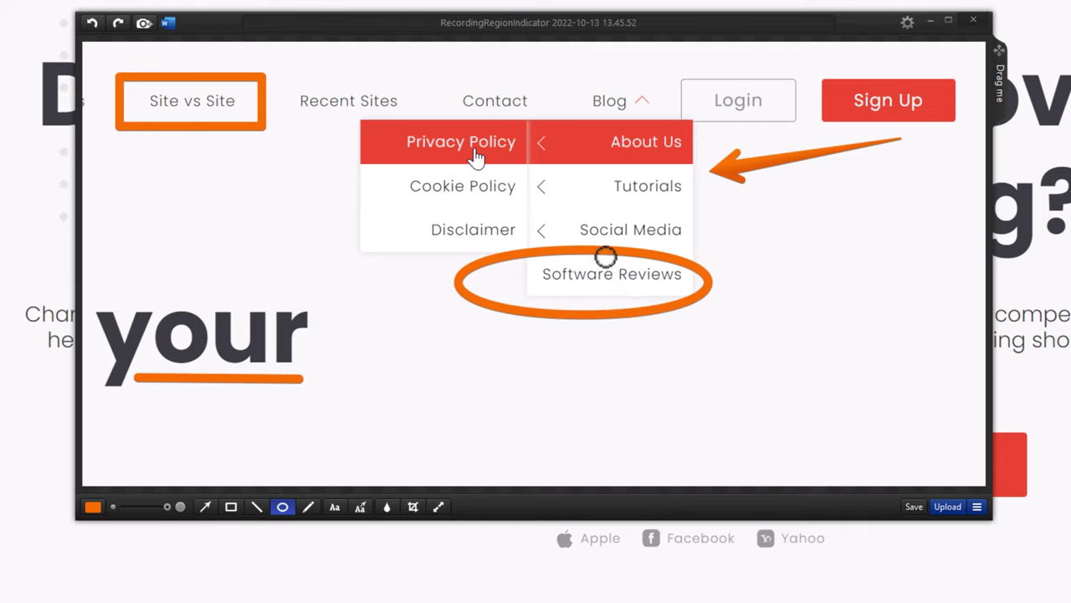
{"action": "left_click_drag", "start_coordinate": [605, 249], "coordinate": [641, 244]}
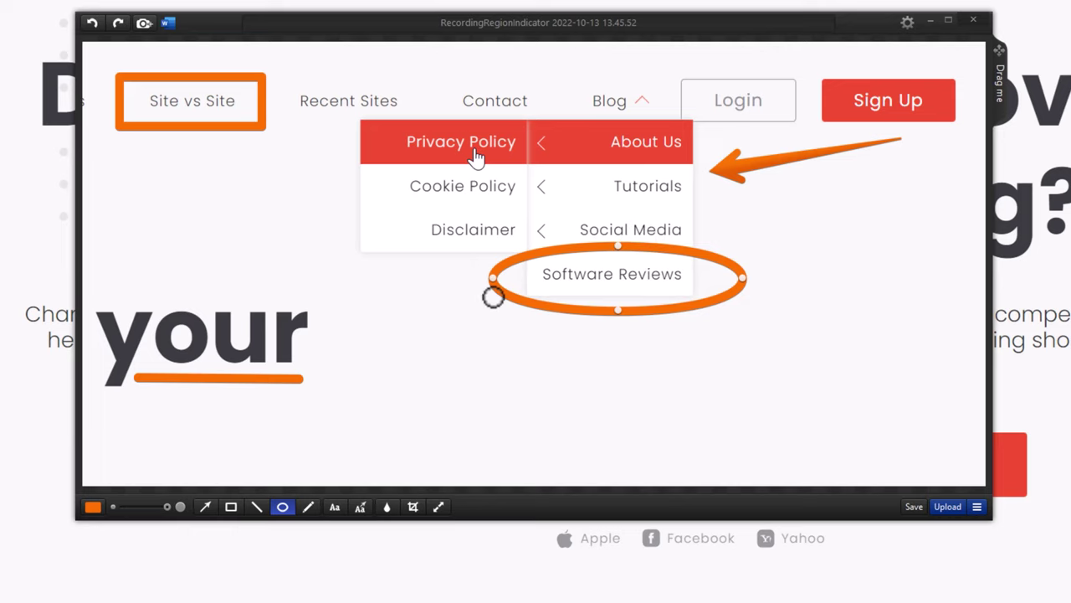
{"action": "mouse_move", "coordinate": [499, 277]}
{"action": "left_mouse_down"}
{"action": "mouse_move", "coordinate": [522, 274]}
{"action": "mouse_move", "coordinate": [483, 276]}
{"action": "left_mouse_up"}
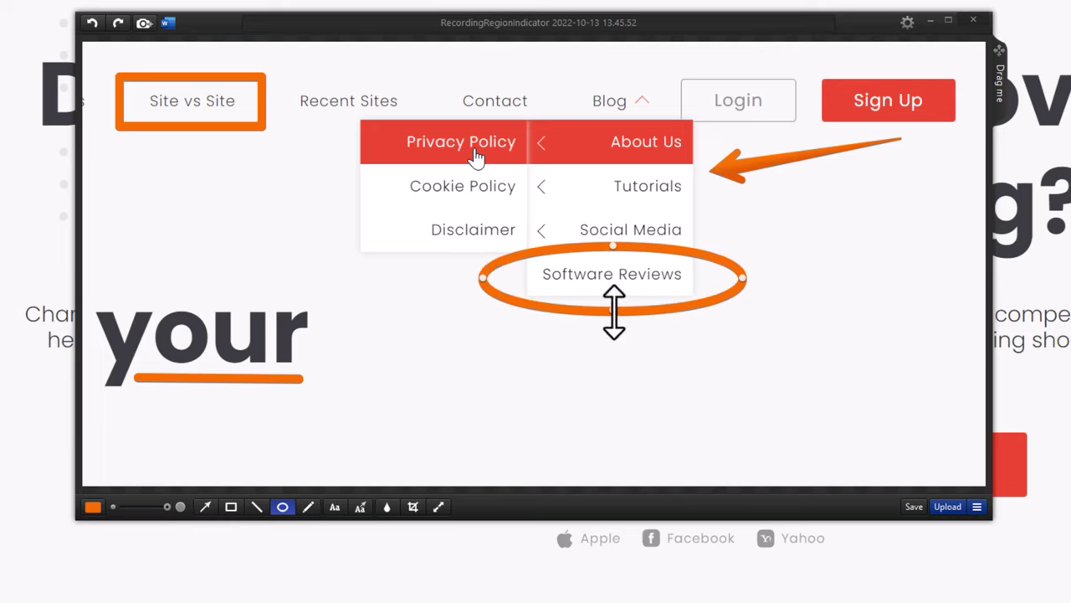
Brush a wavy stroke under Cookie Policy and add a recipient text label at lower right.
{"action": "left_click", "coordinate": [310, 507]}
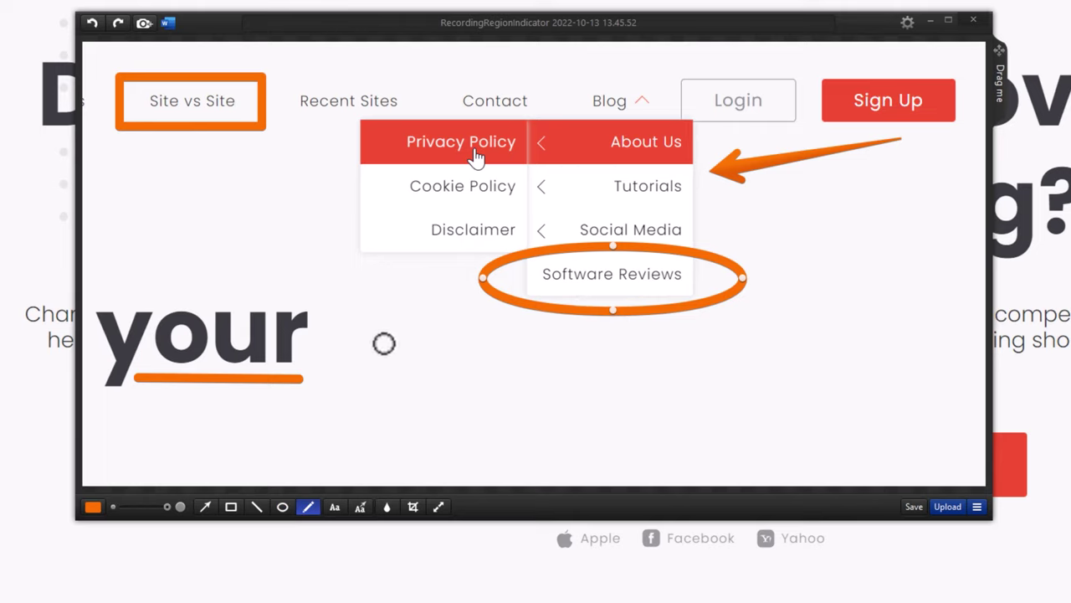
{"action": "left_click_drag", "start_coordinate": [374, 204], "coordinate": [512, 208]}
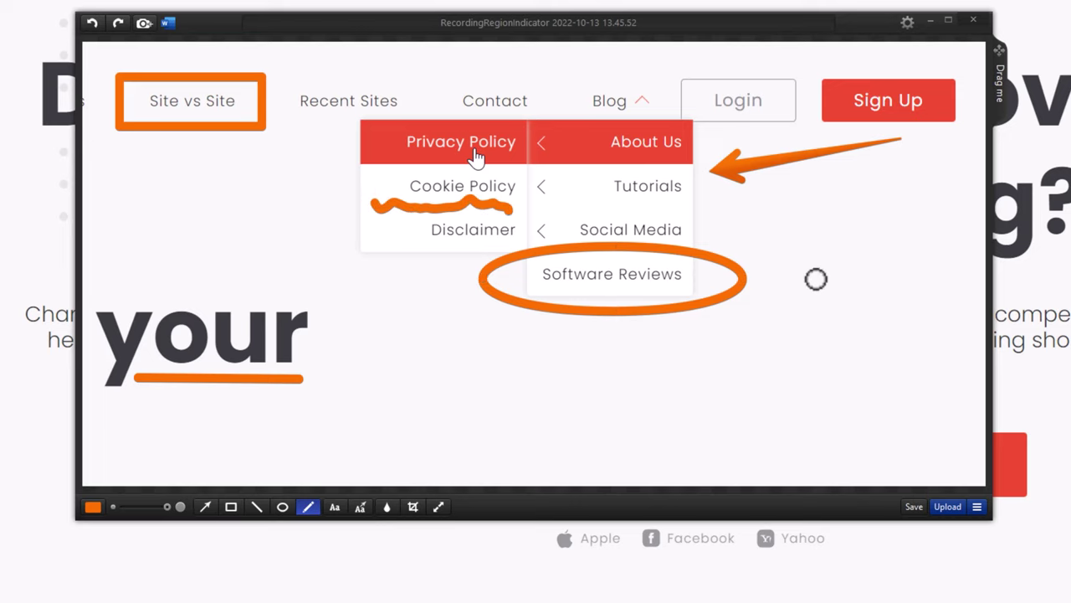
{"action": "left_click", "coordinate": [335, 507]}
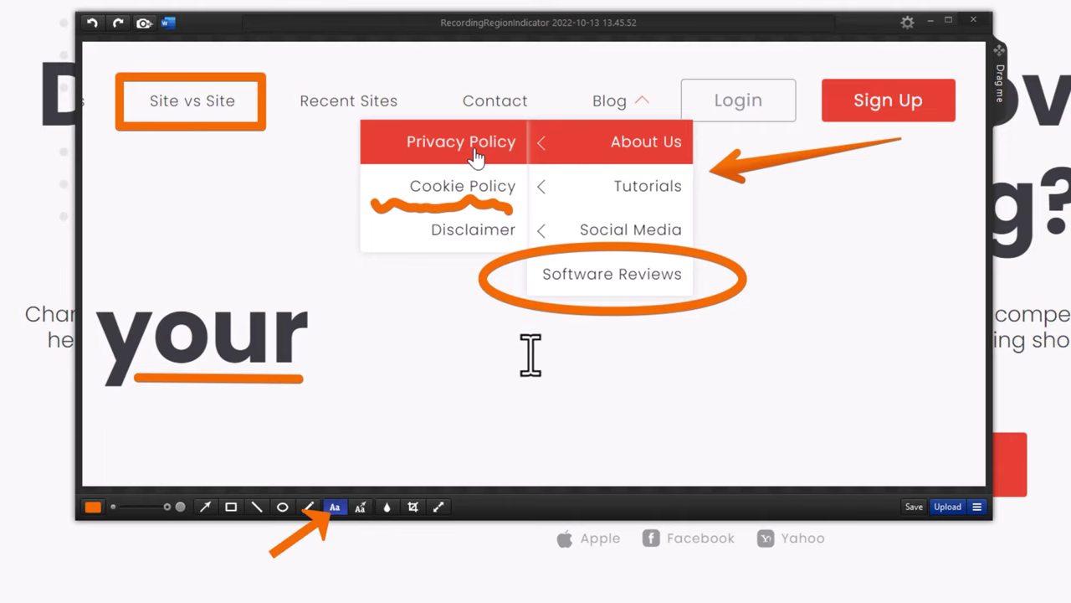
{"action": "left_click", "coordinate": [659, 408]}
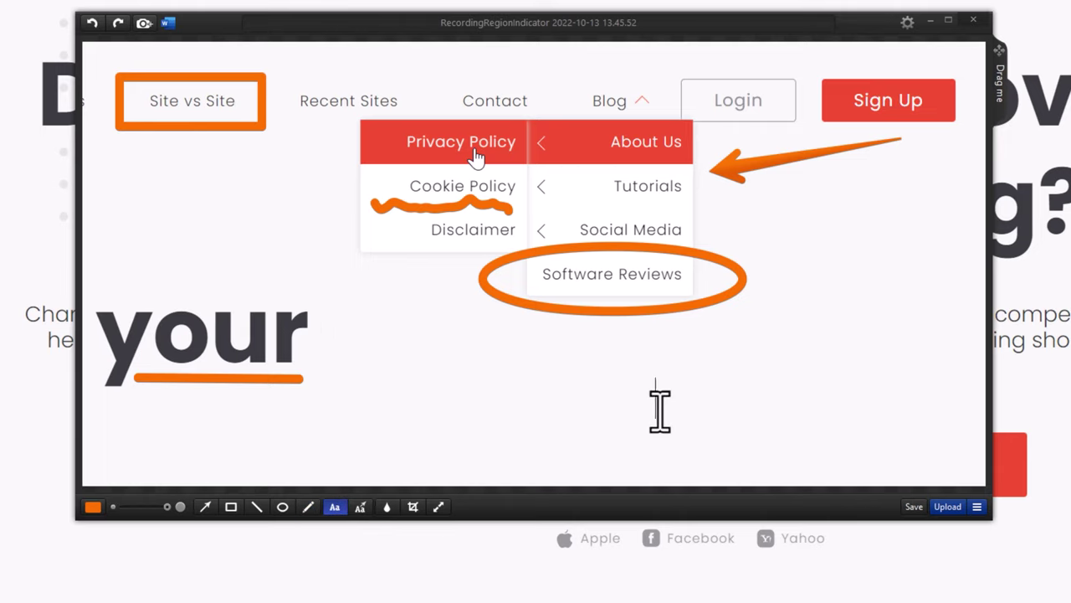
{"action": "type", "text": "For m"}
{"action": "key", "text": "BackSpace"}
{"action": "type", "text": "Sumit"}
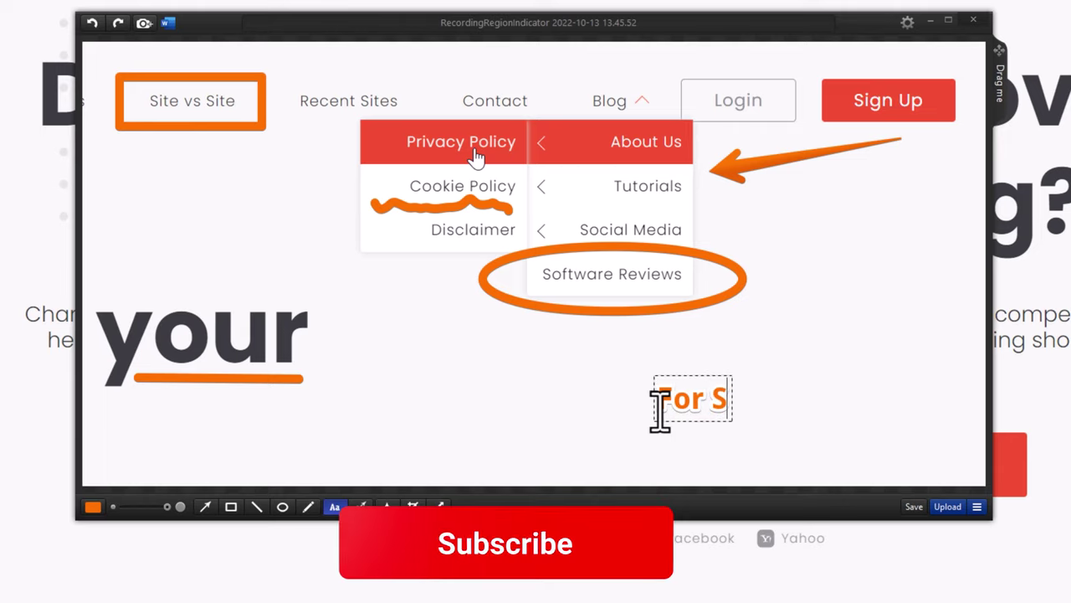
{"action": "left_click", "coordinate": [724, 398]}
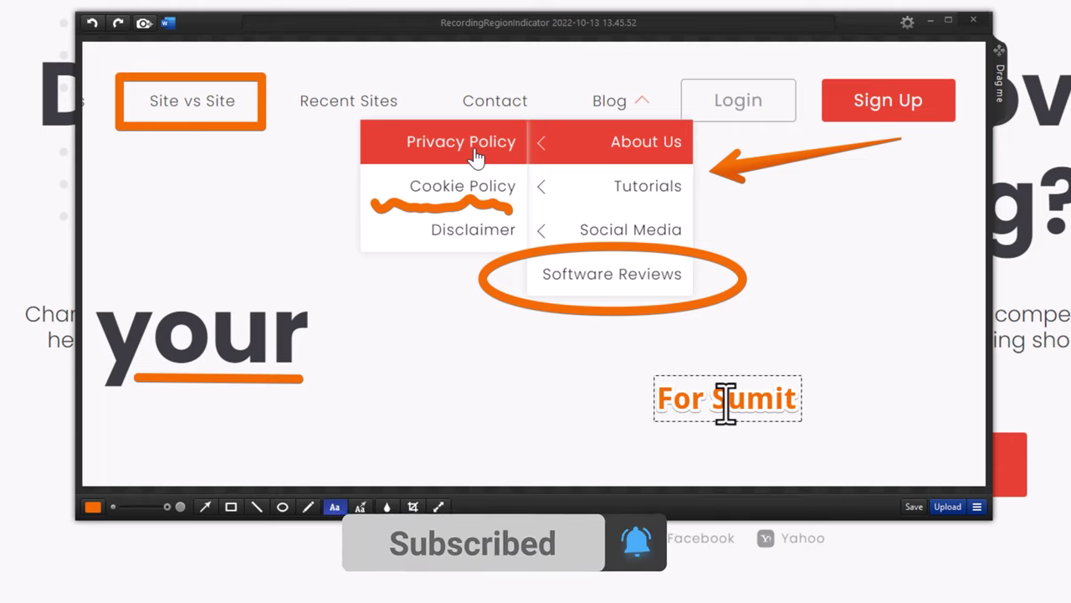
{"action": "left_click_drag", "start_coordinate": [746, 406], "coordinate": [871, 435]}
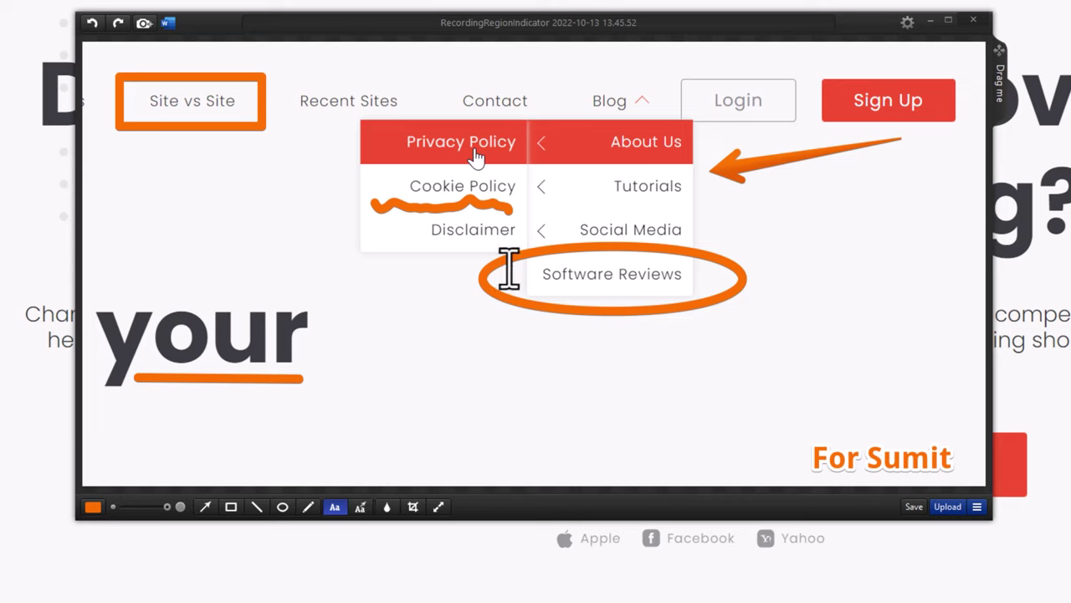
Delete the trial text label and the orange arrow.
{"action": "left_click", "coordinate": [753, 167]}
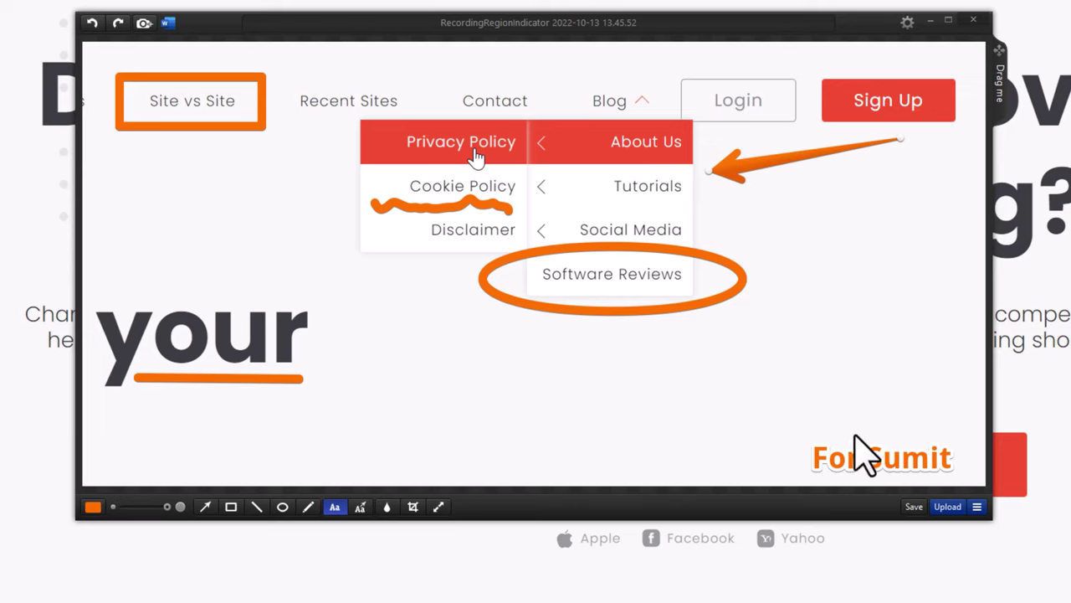
{"action": "left_click", "coordinate": [909, 454]}
{"action": "key", "text": "Delete"}
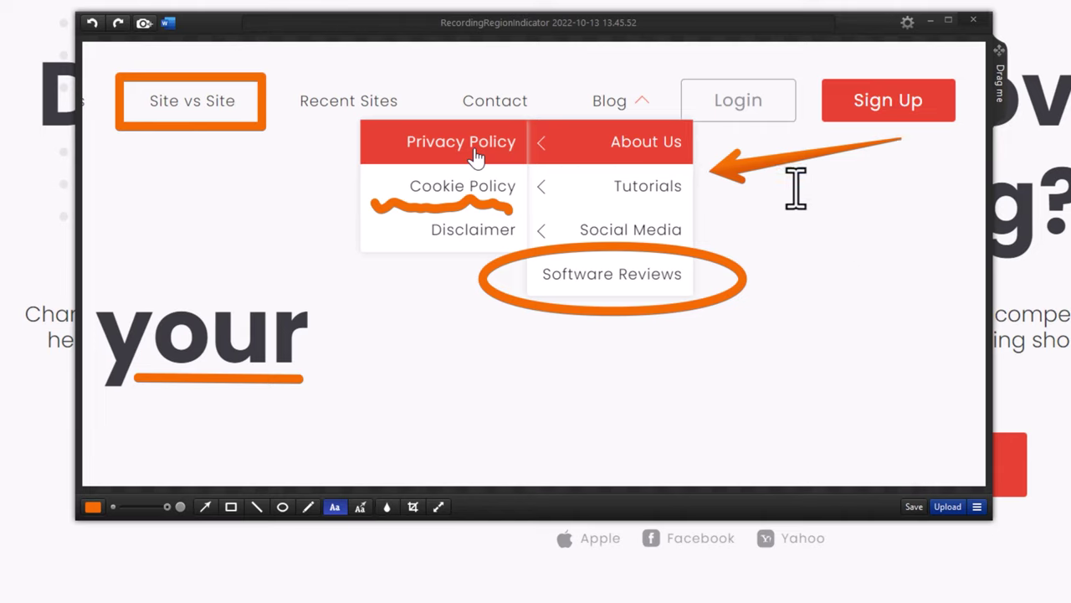
{"action": "key", "text": "Delete"}
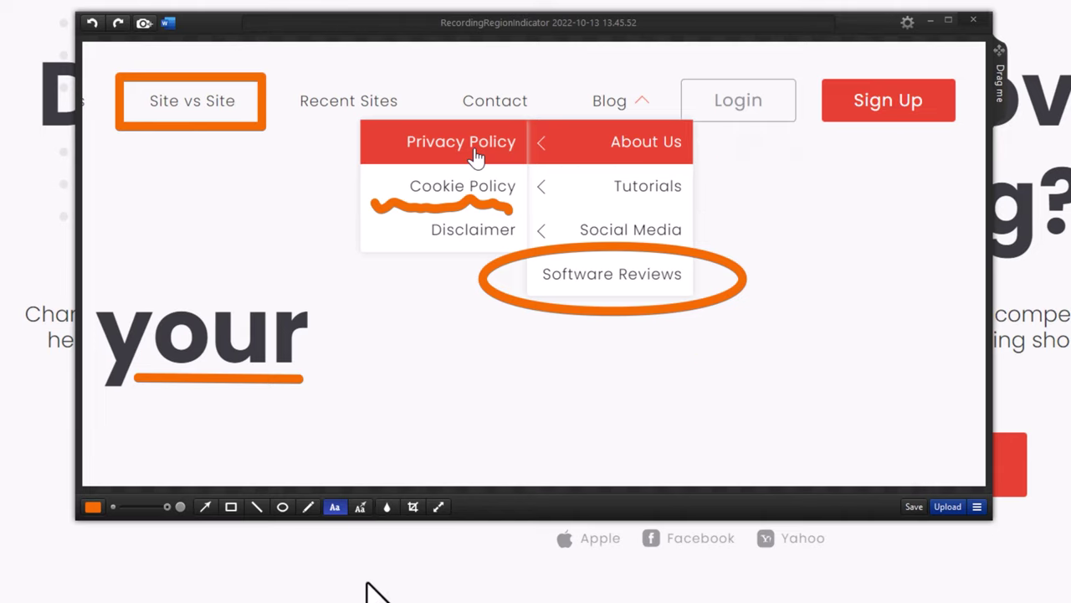
Add a labelled arrow at About Us, pixelate "your", and start a 1266 × 621 crop.
{"action": "left_click", "coordinate": [360, 506]}
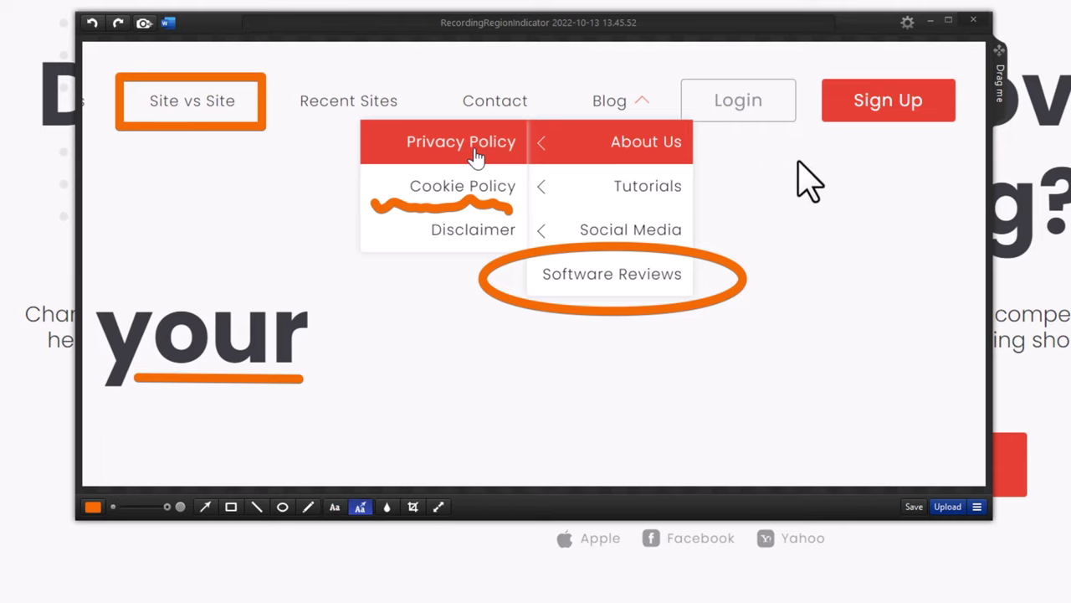
{"action": "left_click_drag", "start_coordinate": [701, 165], "coordinate": [705, 168]}
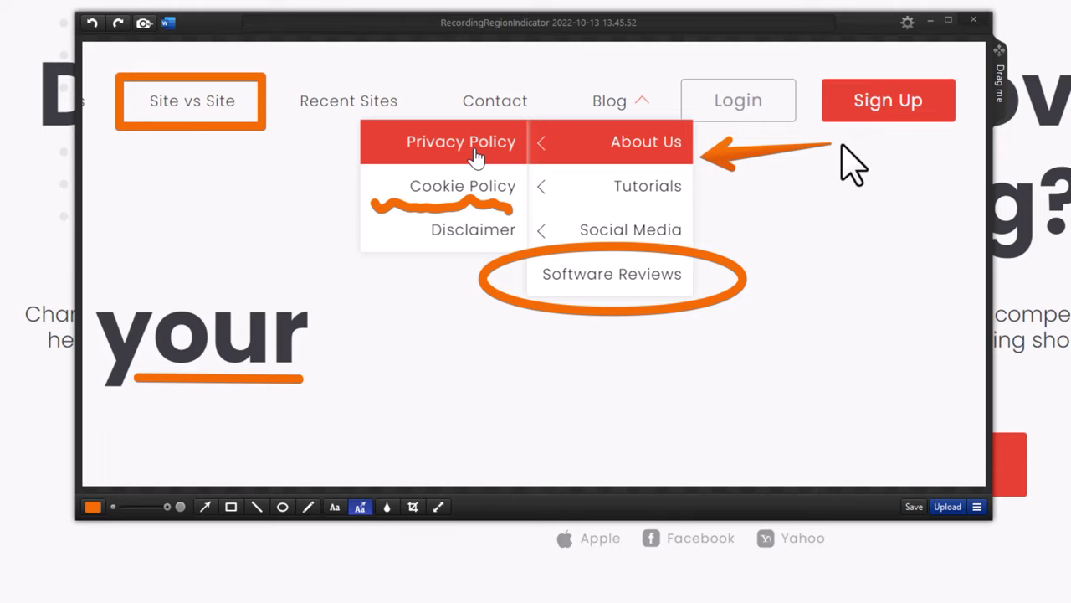
{"action": "type", "text": "For sumit"}
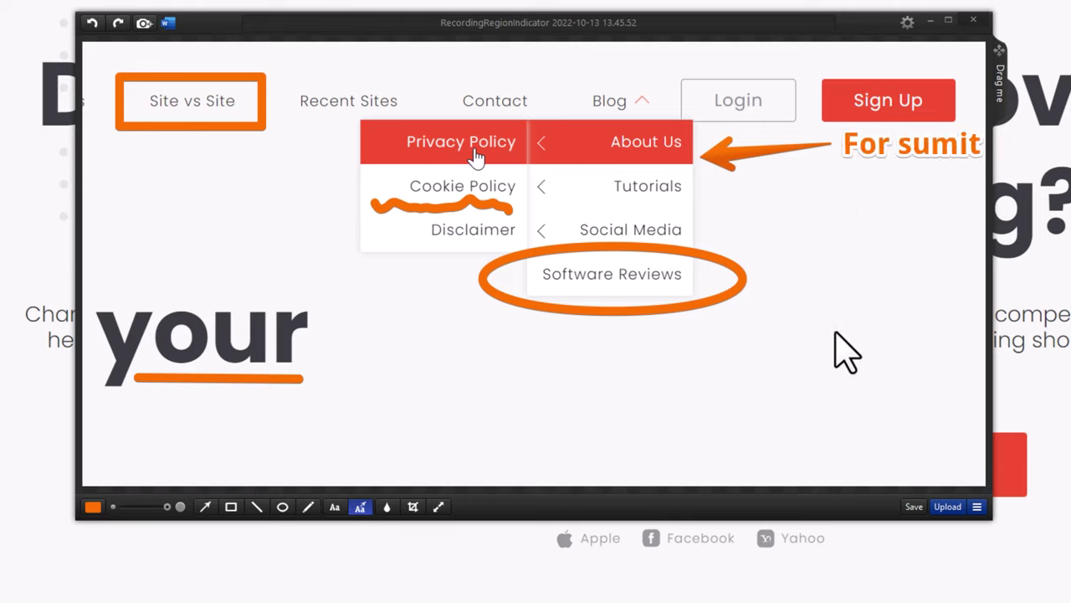
{"action": "left_click", "coordinate": [389, 509]}
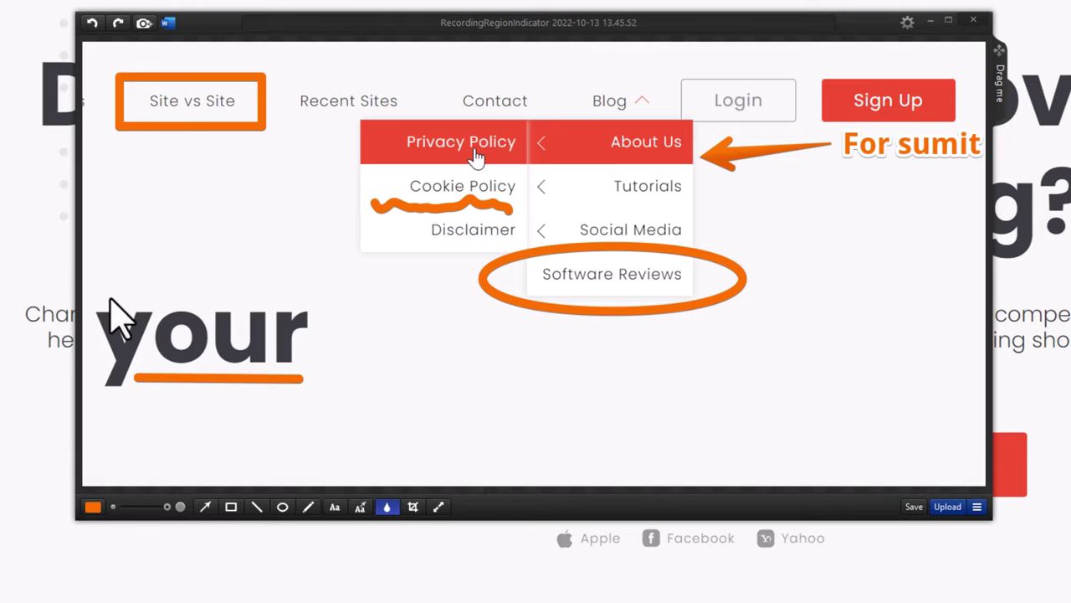
{"action": "left_click_drag", "start_coordinate": [98, 297], "coordinate": [313, 371]}
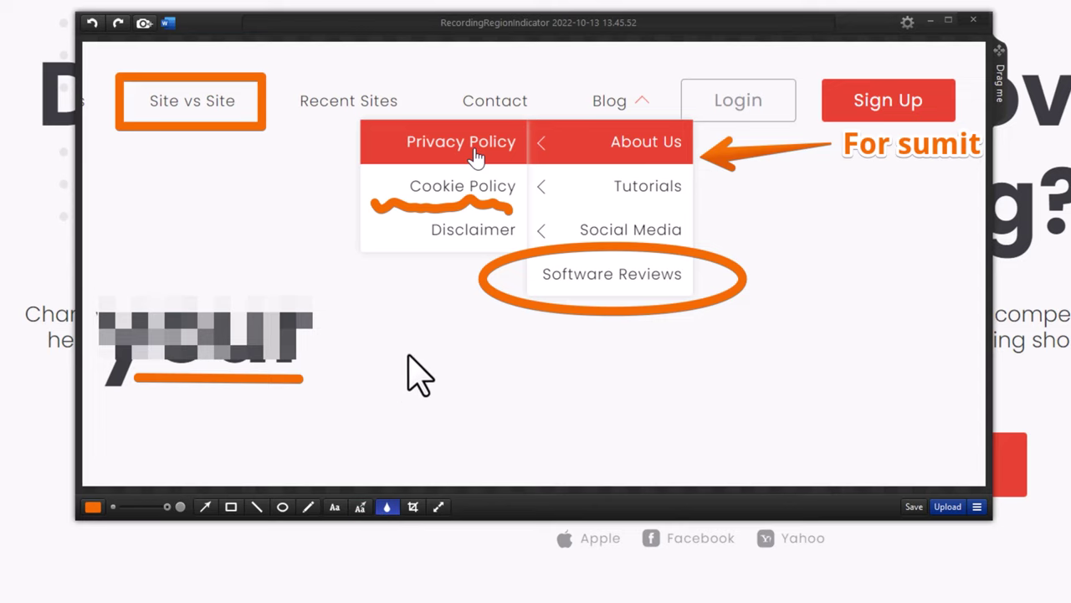
{"action": "left_click", "coordinate": [413, 507]}
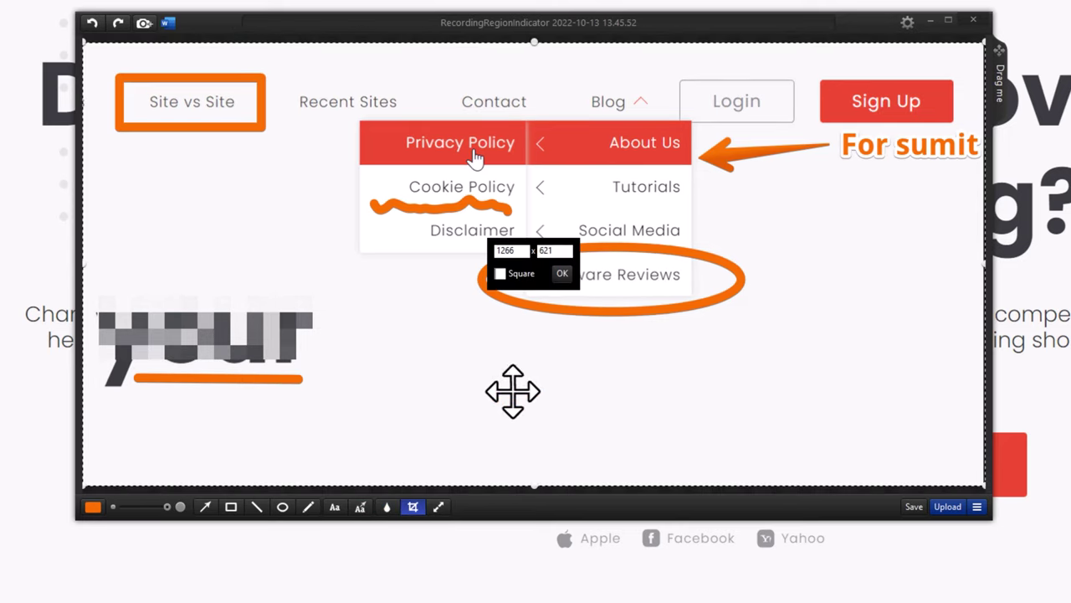
{"action": "left_click", "coordinate": [500, 274]}
{"action": "left_click_drag", "start_coordinate": [477, 336], "coordinate": [435, 338]}
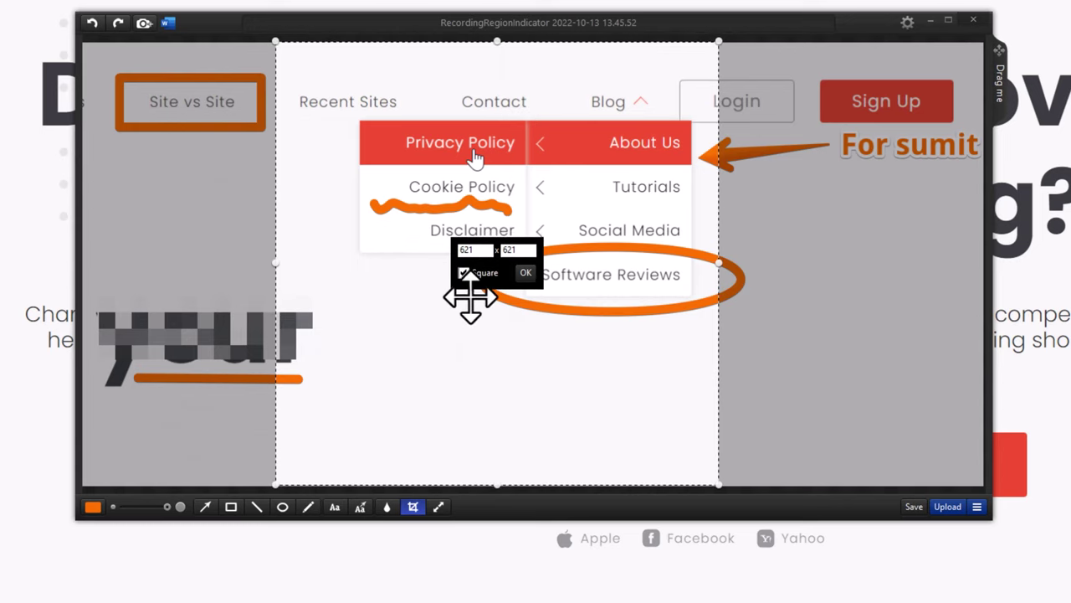
{"action": "key", "text": "Escape"}
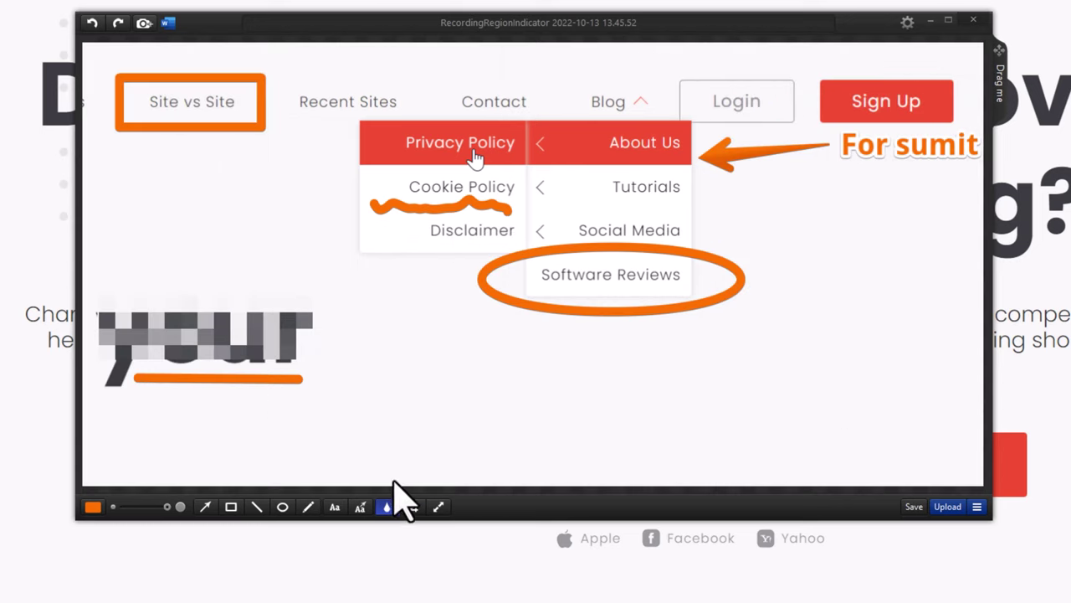
{"action": "left_click", "coordinate": [439, 508]}
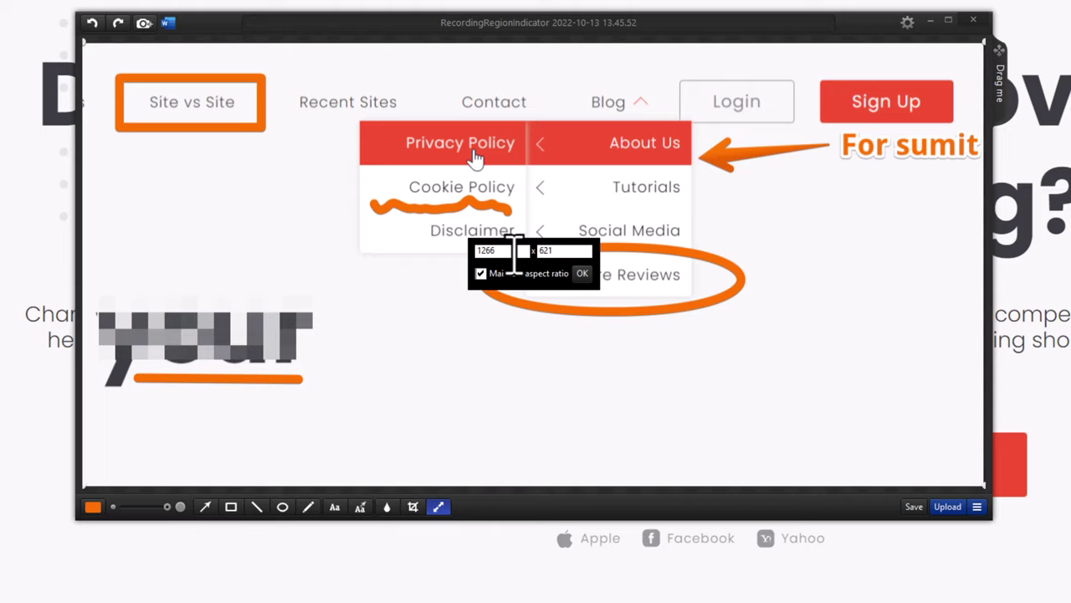
{"action": "left_click_drag", "start_coordinate": [514, 251], "coordinate": [470, 251]}
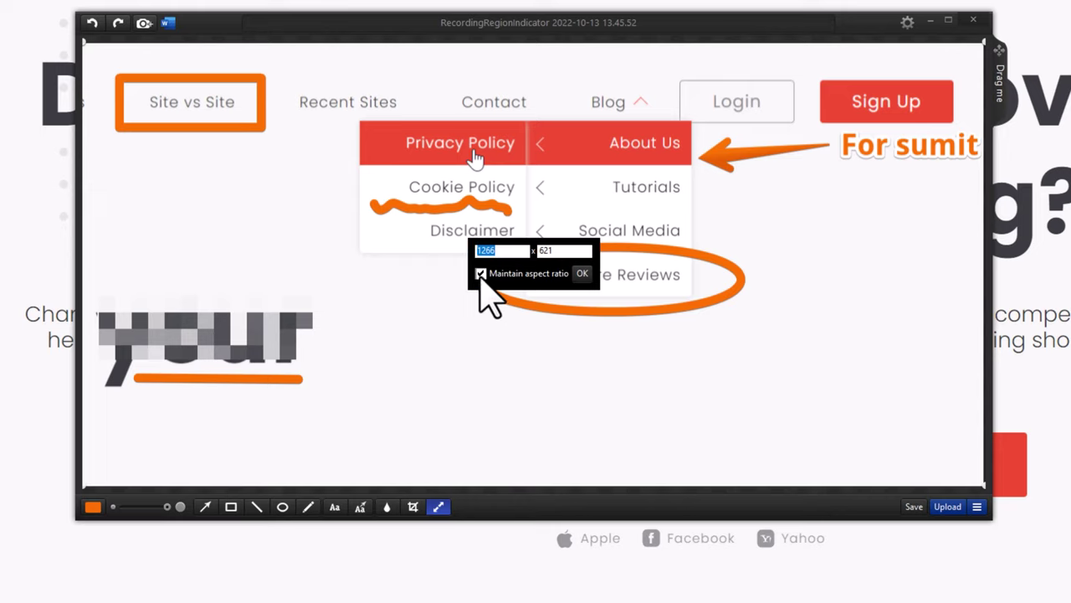
{"action": "left_click", "coordinate": [502, 251]}
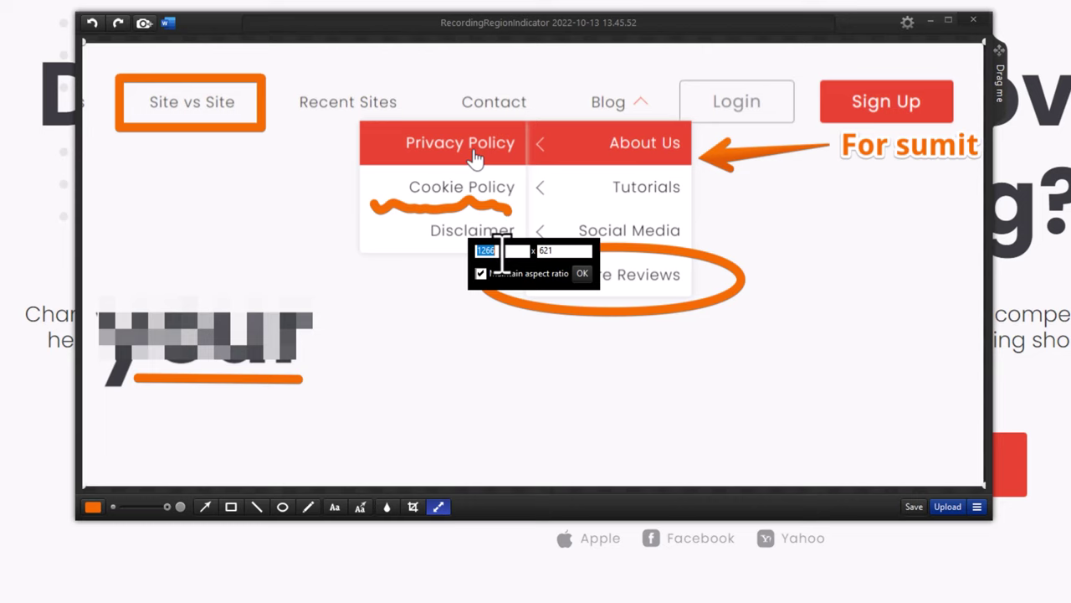
{"action": "type", "text": "799"}
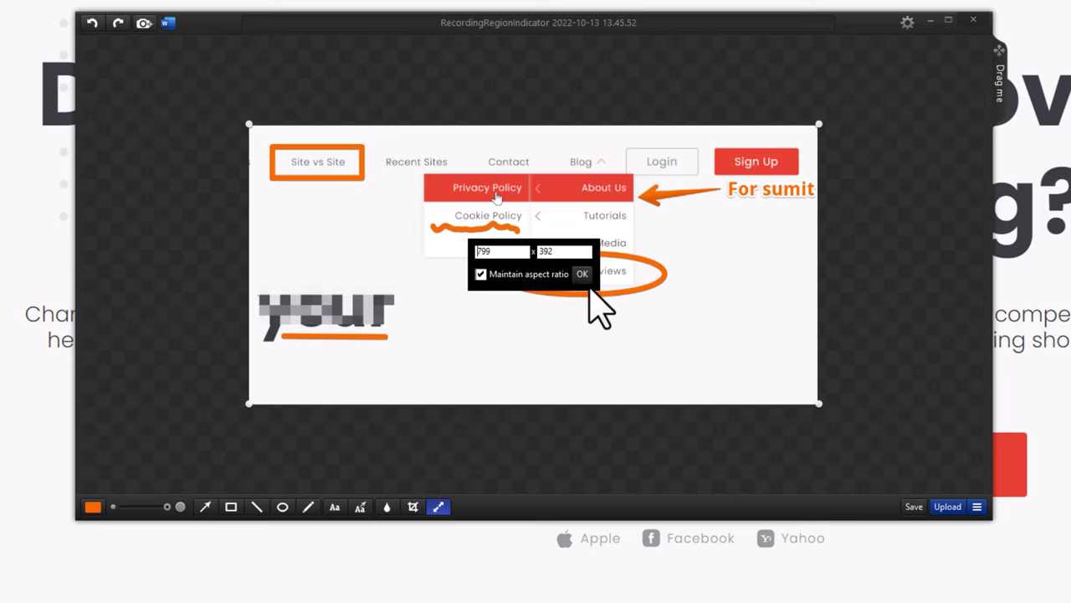
{"action": "left_click", "coordinate": [482, 274]}
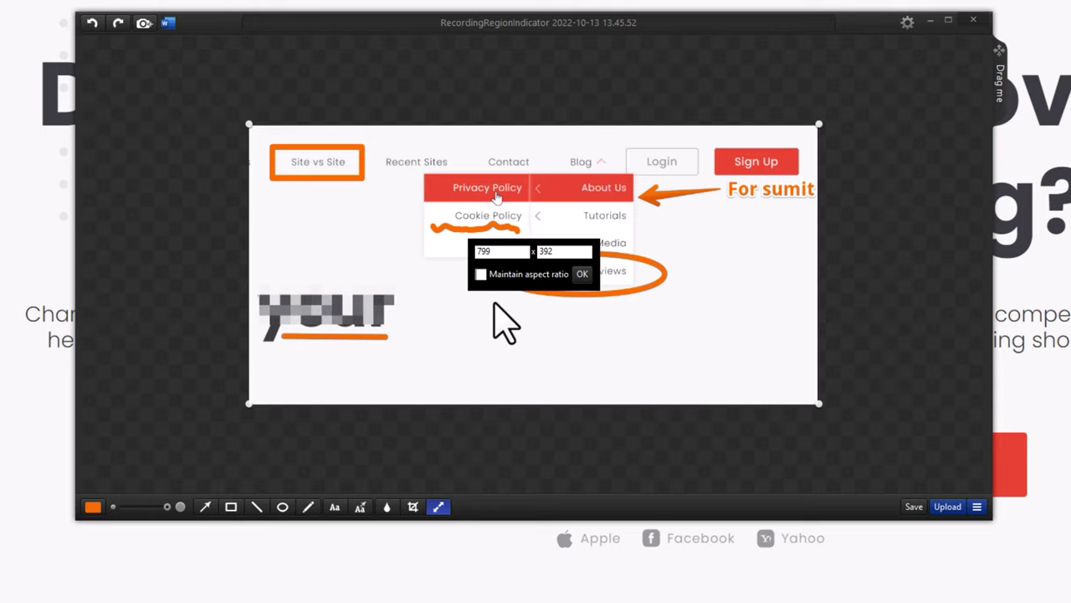
{"action": "type", "text": "100"}
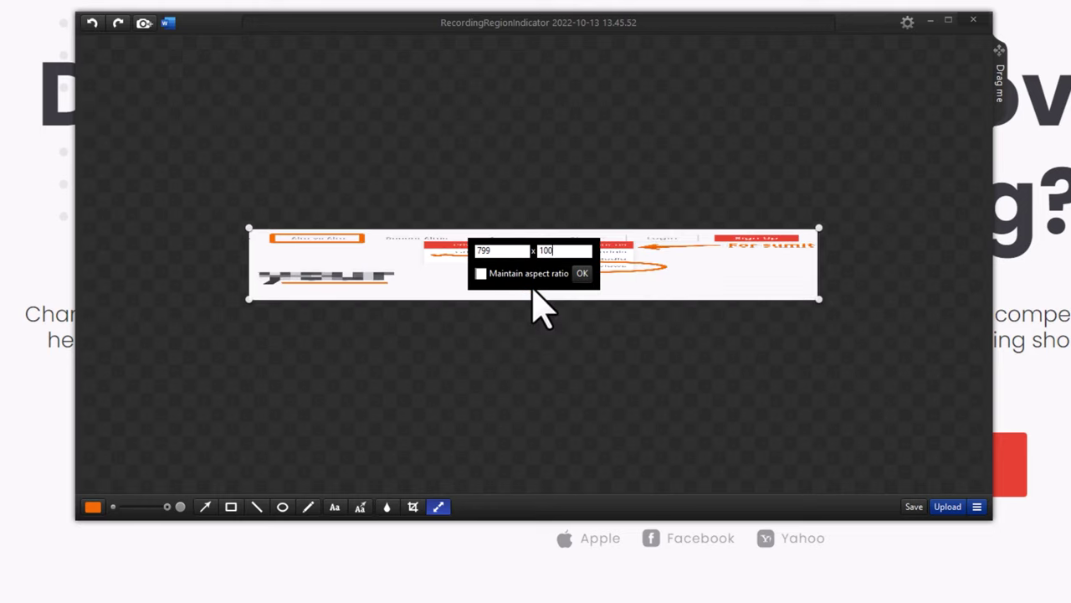
{"action": "left_click", "coordinate": [582, 274]}
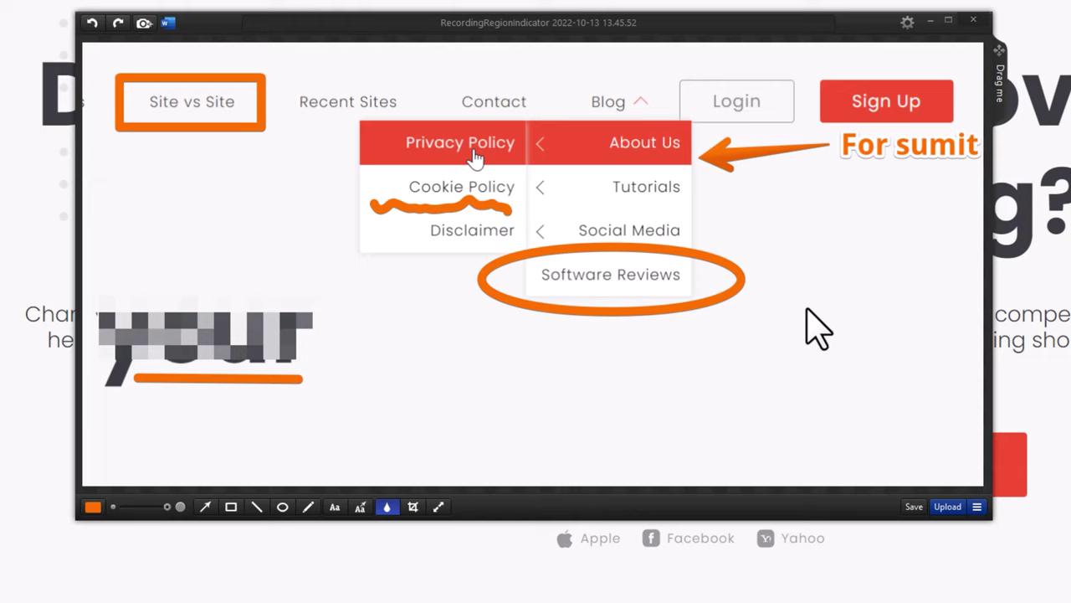
Add a shadow to the screenshot from the gear menu, then dismiss the reopened menu unchanged.
{"action": "left_click", "coordinate": [810, 54]}
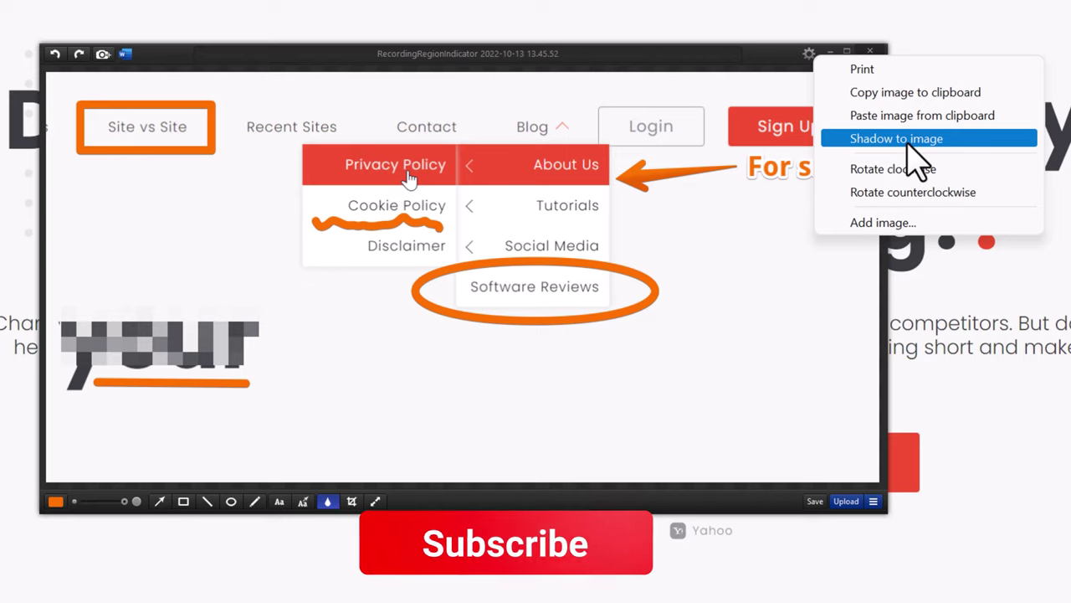
{"action": "left_click", "coordinate": [918, 158]}
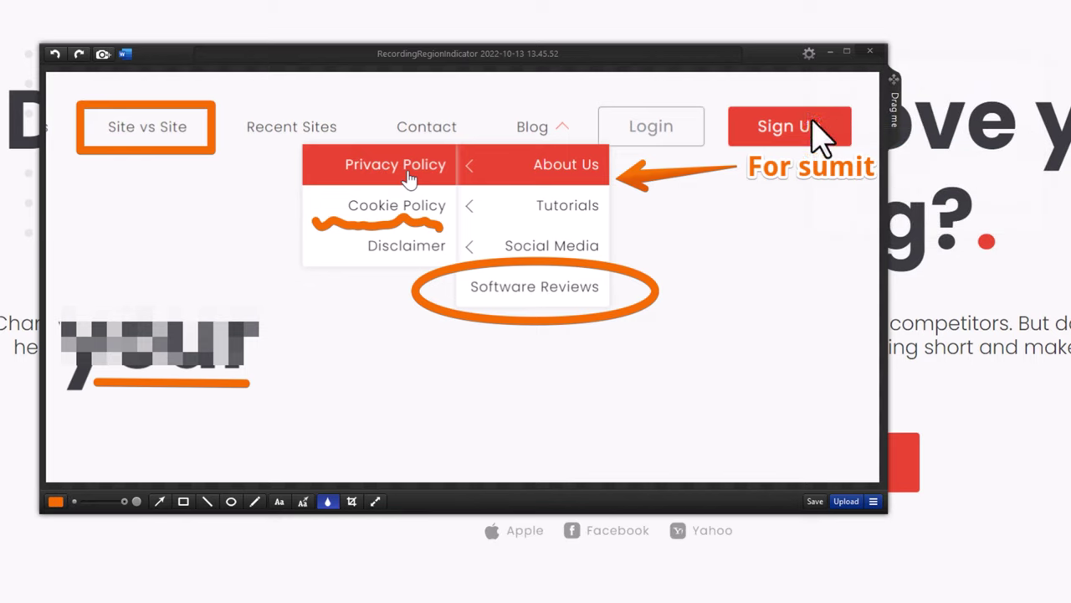
{"action": "left_click", "coordinate": [810, 56]}
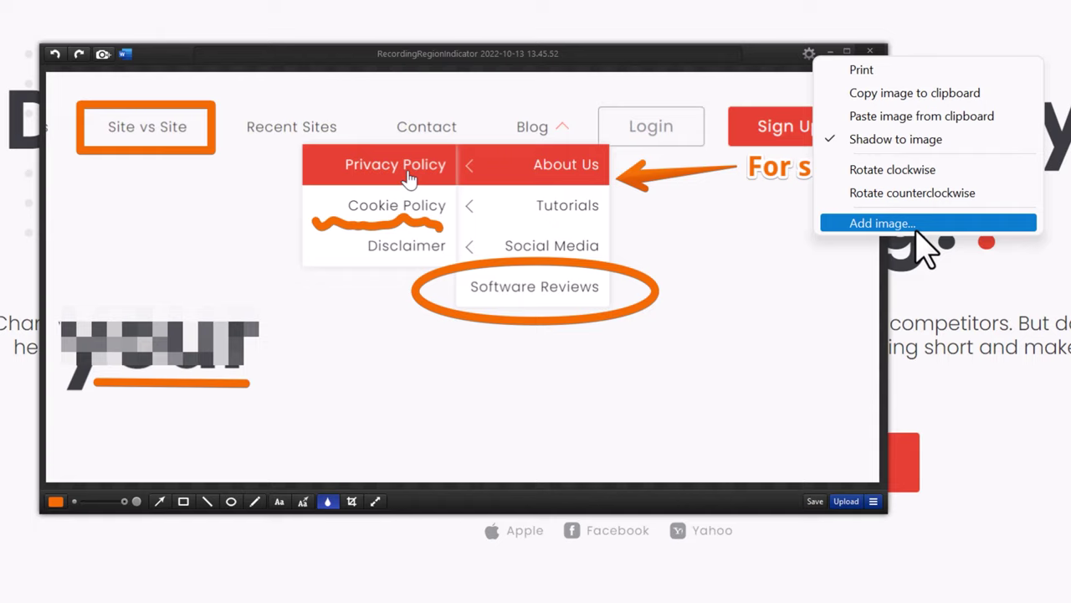
{"action": "left_click", "coordinate": [383, 397]}
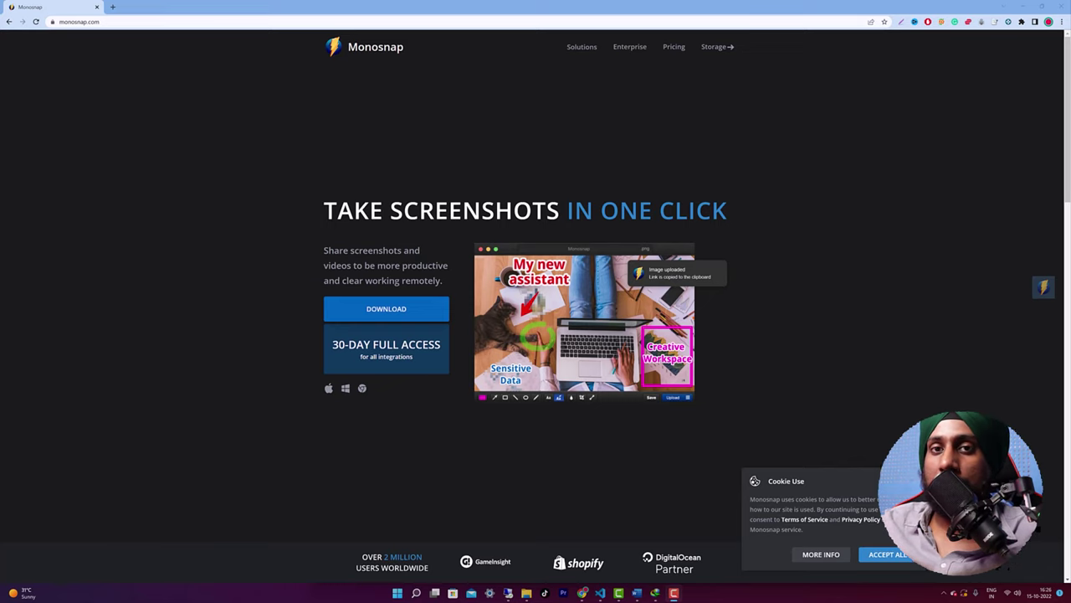
Assign Ctrl+Shift+V as the Open | Record | Pause video hotkey in Monosnap's Hotkeys settings.
{"action": "left_click_drag", "start_coordinate": [1045, 291], "coordinate": [767, 209]}
{"action": "left_click", "coordinate": [766, 209]}
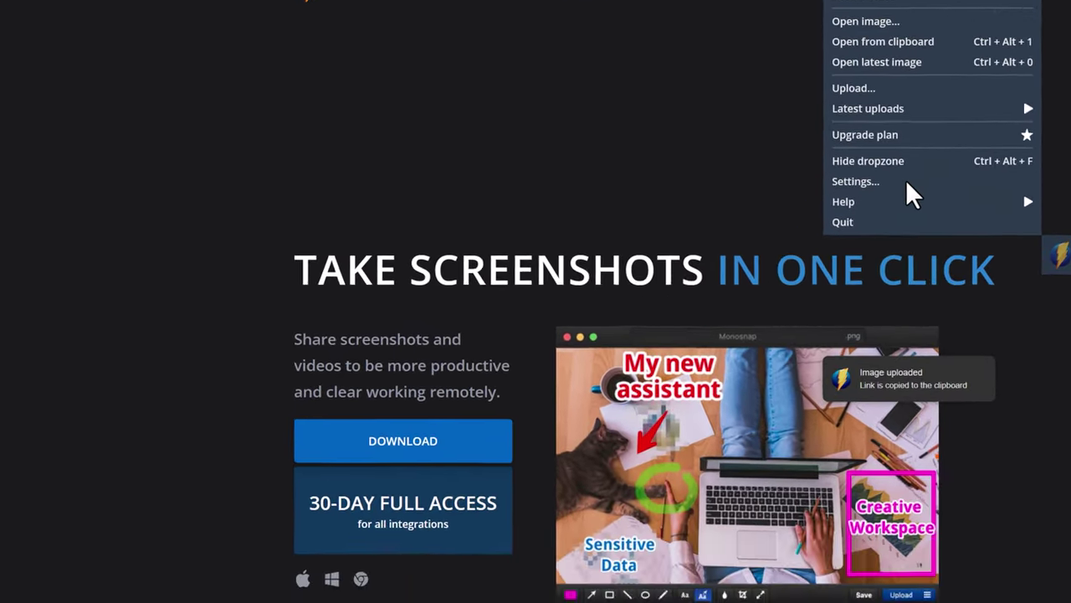
{"action": "left_click", "coordinate": [870, 268]}
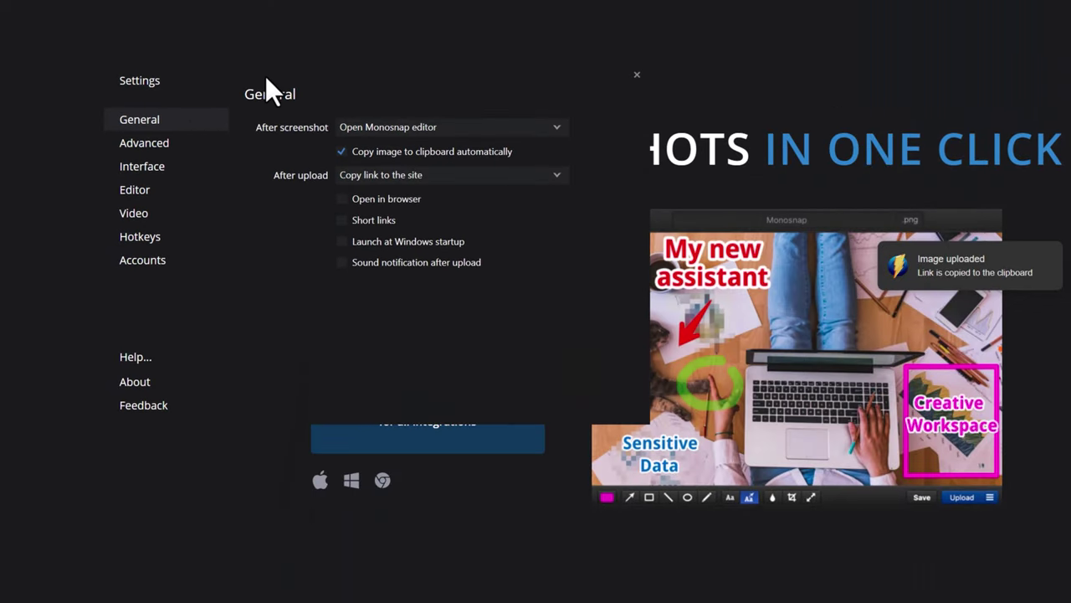
{"action": "left_click", "coordinate": [143, 237]}
{"action": "scroll", "coordinate": [327, 328], "scroll_direction": "down", "scroll_amount": 3}
{"action": "scroll", "coordinate": [328, 339], "scroll_direction": "down", "scroll_amount": 1}
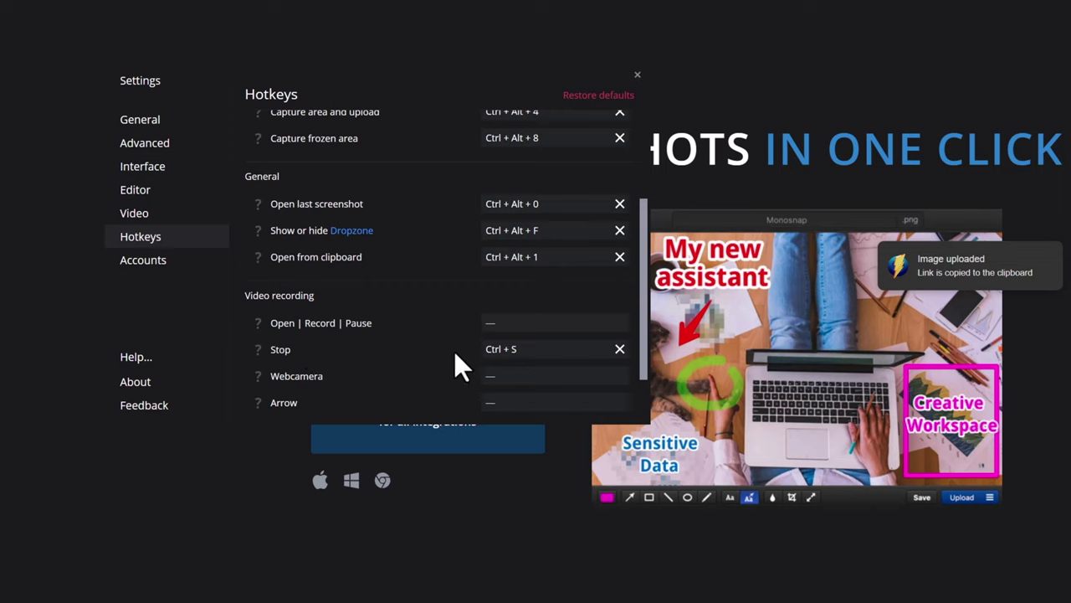
{"action": "left_click", "coordinate": [515, 321]}
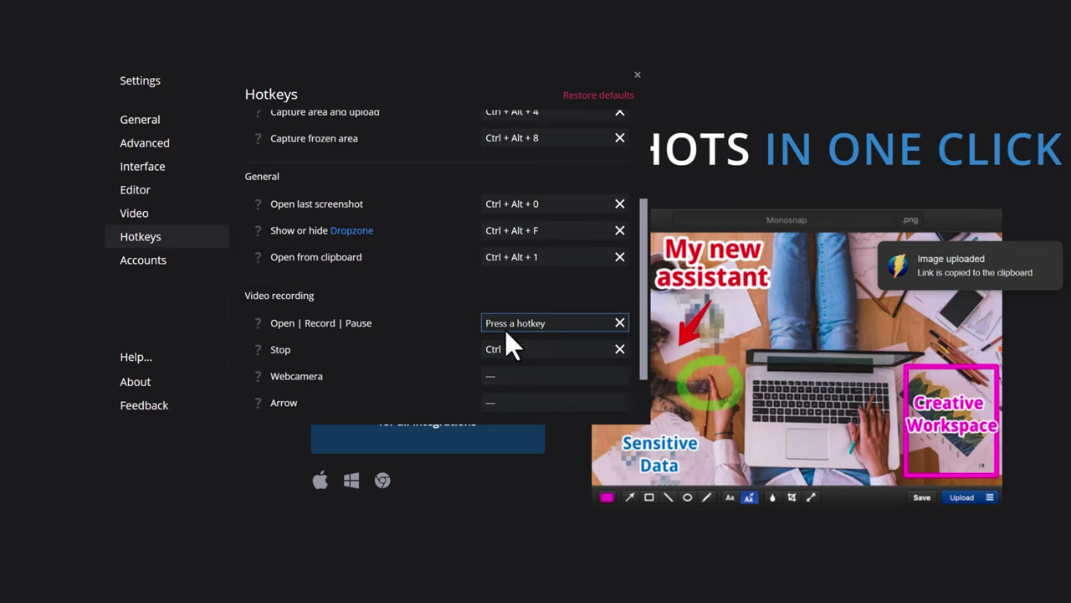
{"action": "key", "text": "ctrl+shift+v"}
{"action": "left_click", "coordinate": [637, 75]}
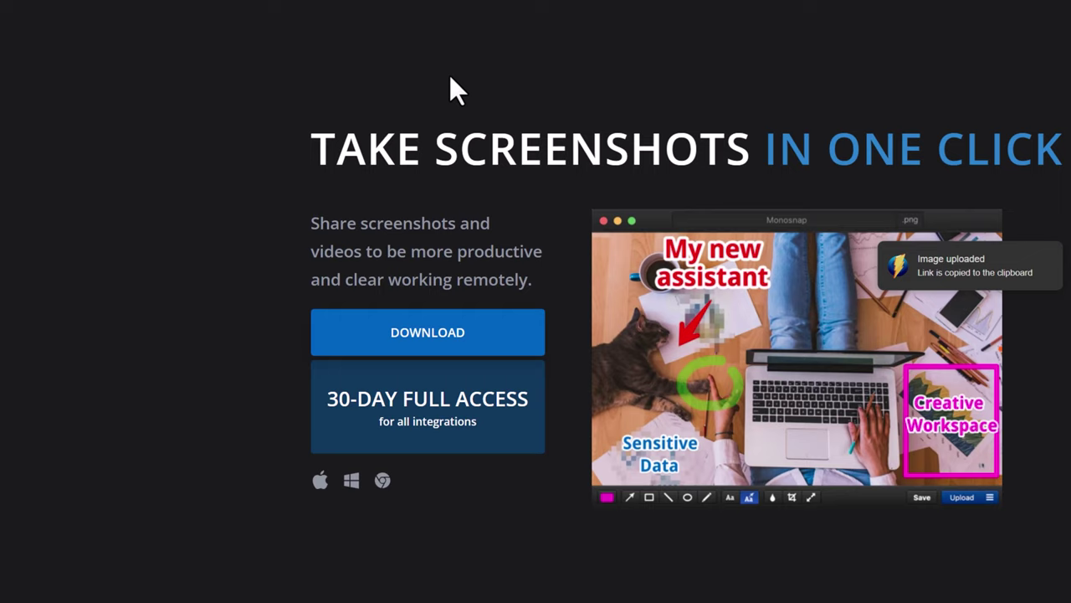
Cancel an area capture, then open video recording and move its frame left and up over the page.
{"action": "key", "text": "ctrl+alt+5"}
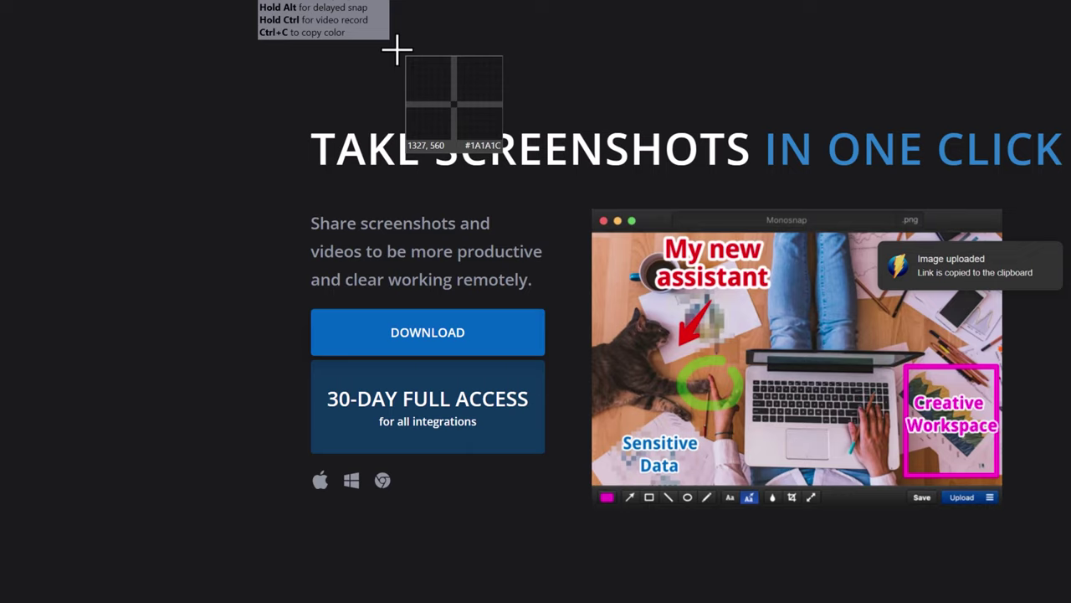
{"action": "key", "text": "Escape"}
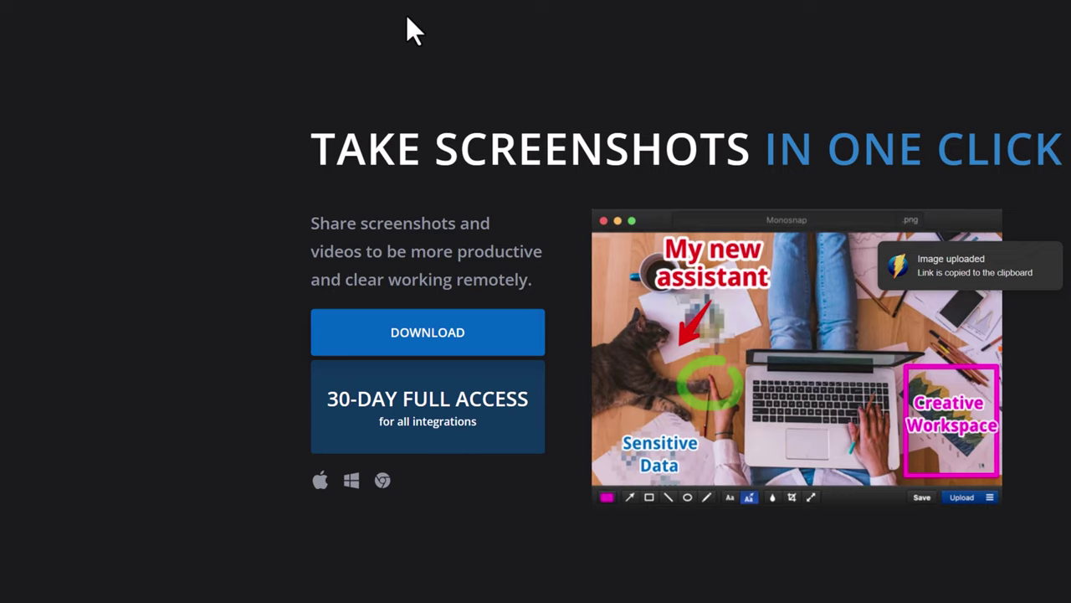
{"action": "key", "text": "ctrl+alt+v"}
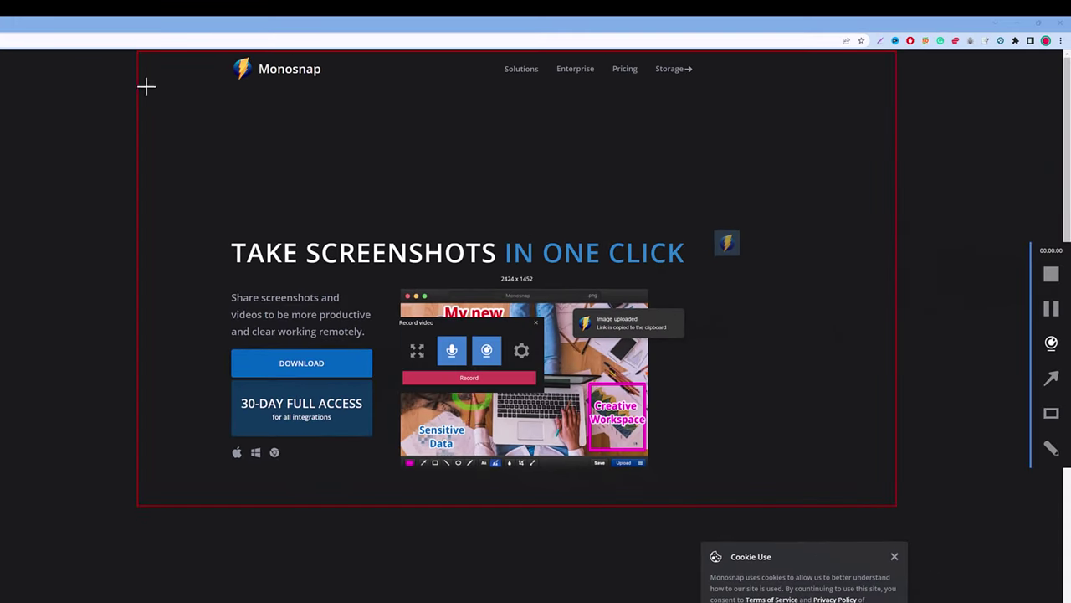
{"action": "left_click_drag", "start_coordinate": [223, 143], "coordinate": [152, 146]}
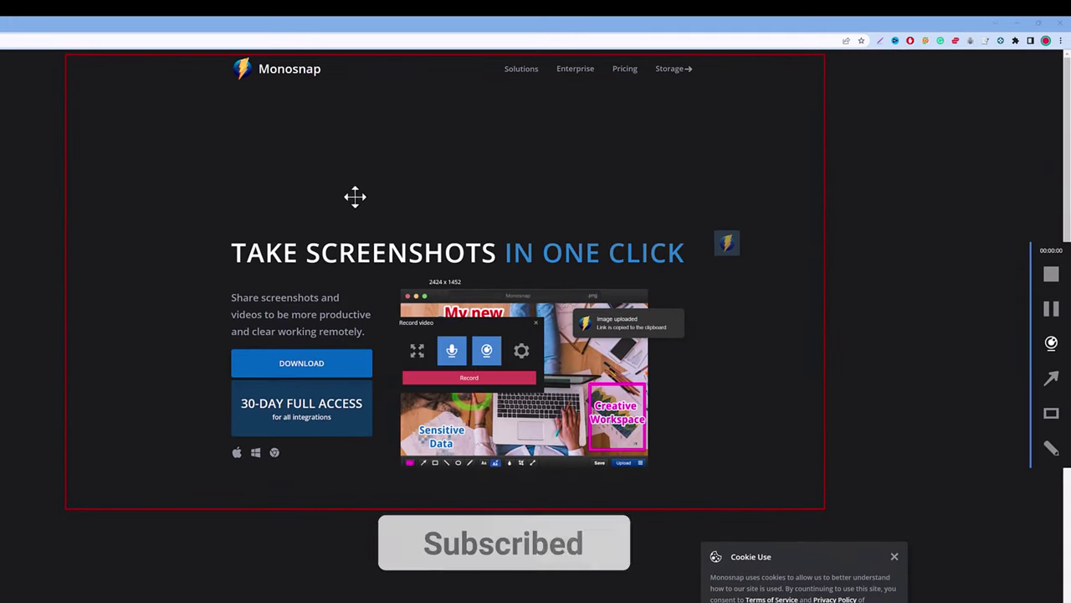
{"action": "left_click_drag", "start_coordinate": [299, 136], "coordinate": [329, 178]}
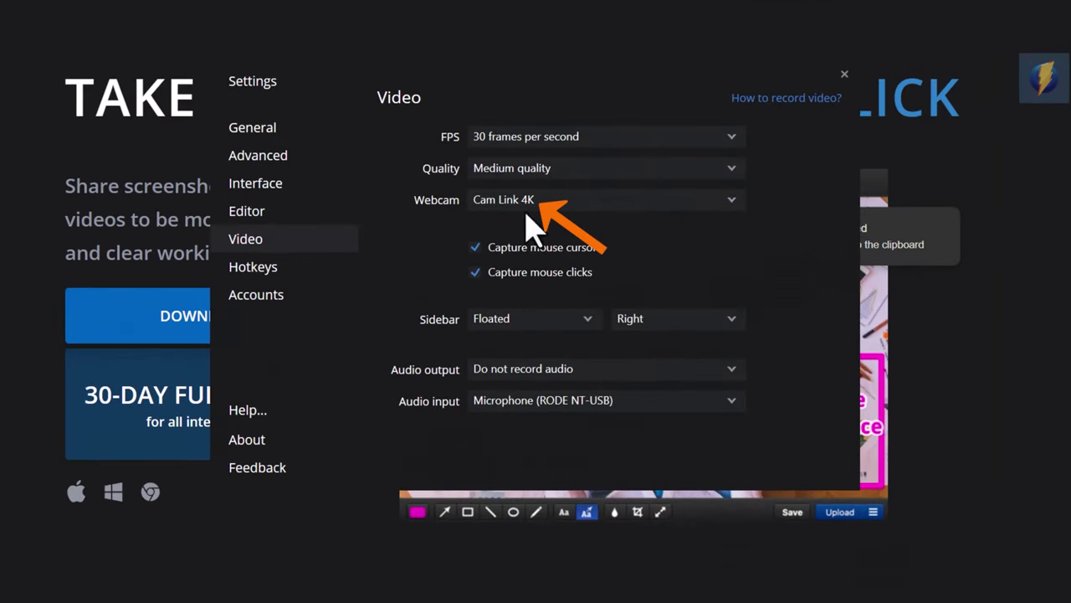
Review the webcam, audio input and frame rate lists, keeping Cam Link 4K and 30 fps.
{"action": "left_click", "coordinate": [534, 199]}
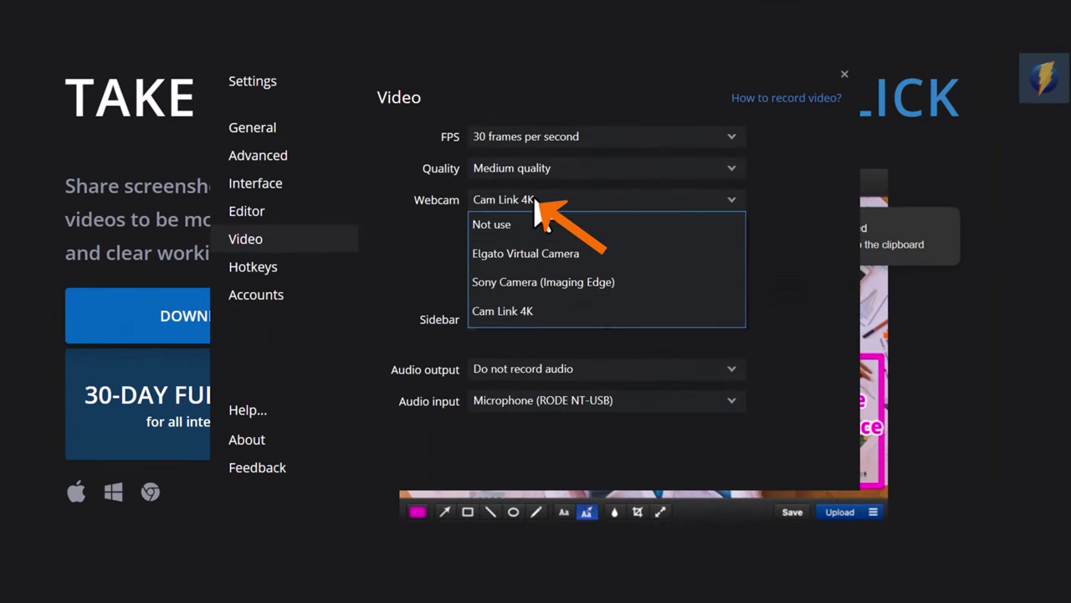
{"action": "left_click", "coordinate": [531, 316]}
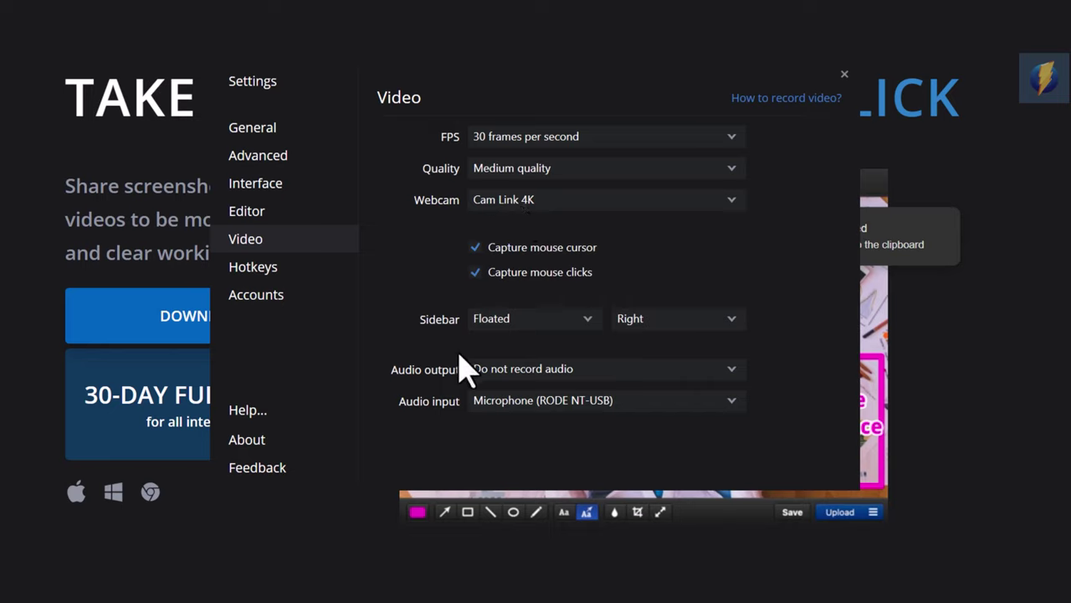
{"action": "left_click", "coordinate": [577, 407]}
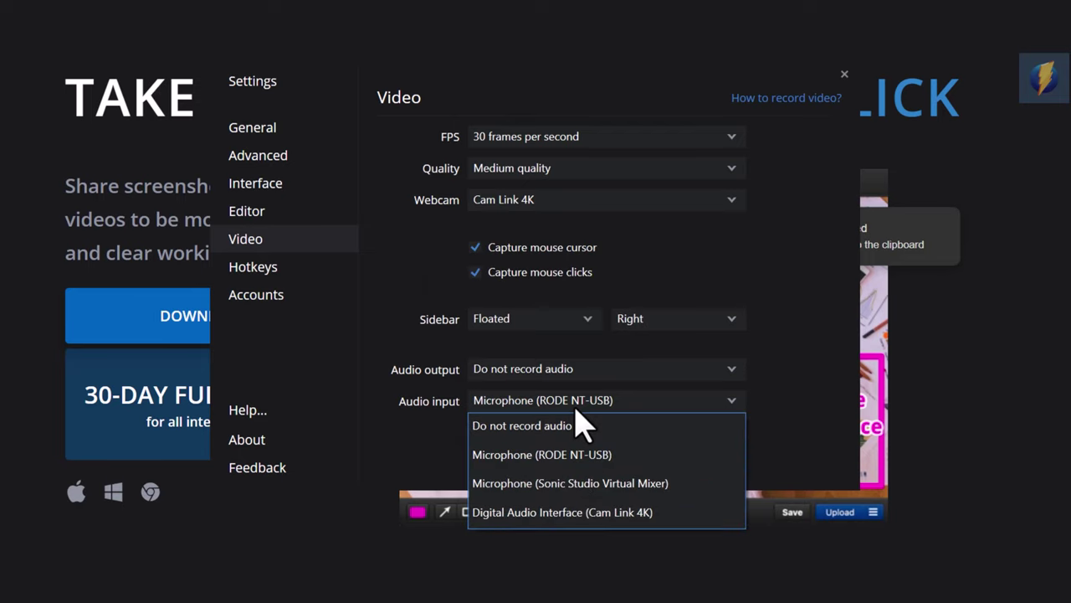
{"action": "left_click", "coordinate": [394, 354]}
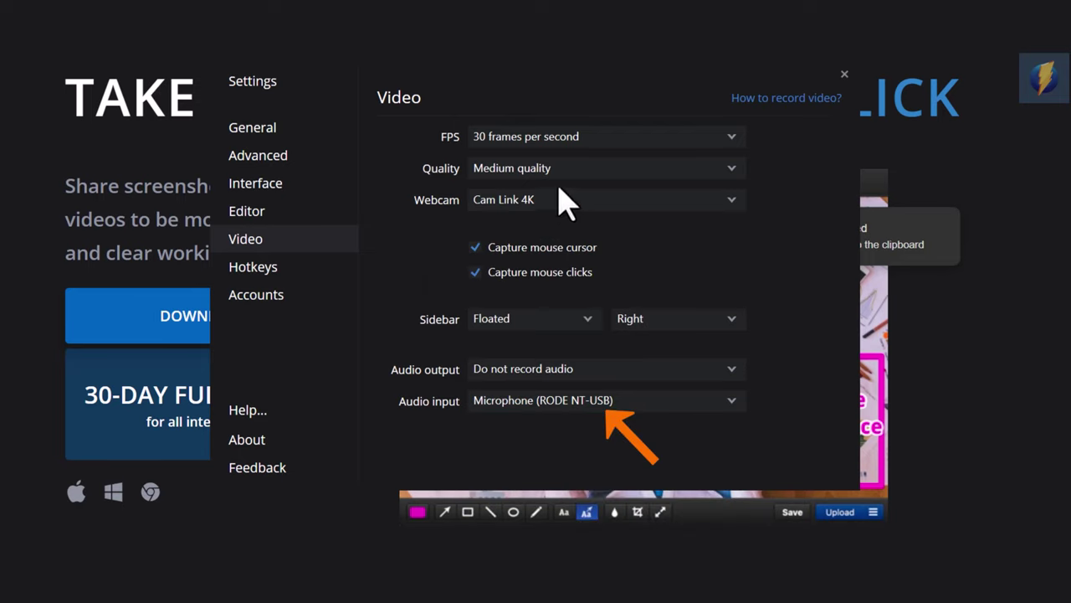
{"action": "left_click", "coordinate": [540, 147]}
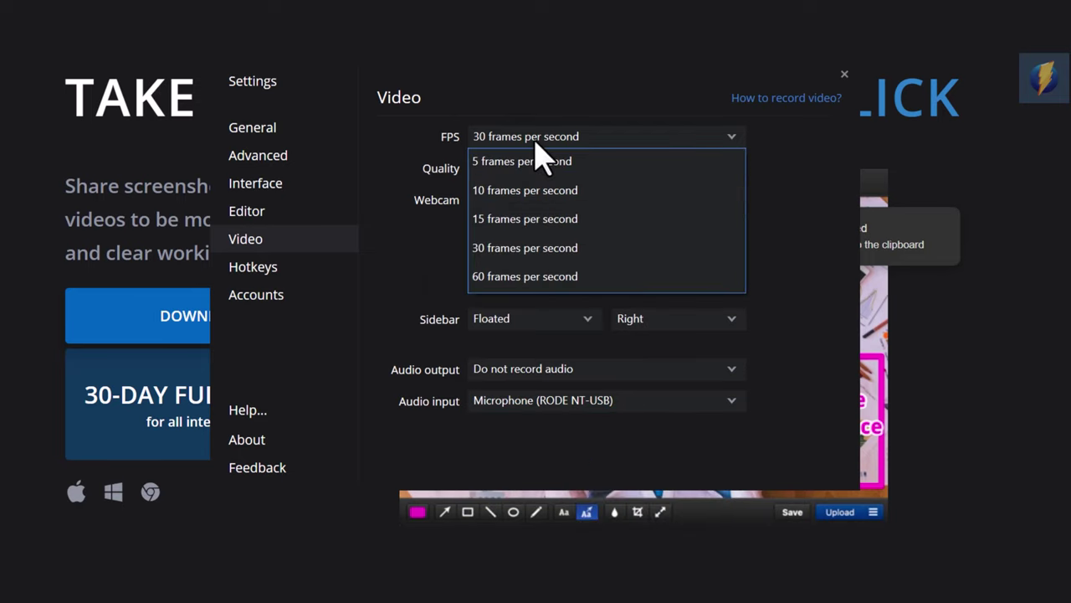
{"action": "left_click", "coordinate": [439, 167]}
Review quality and sidebar options, keeping Medium and Floated, then close the Settings window.
{"action": "left_click", "coordinate": [582, 172]}
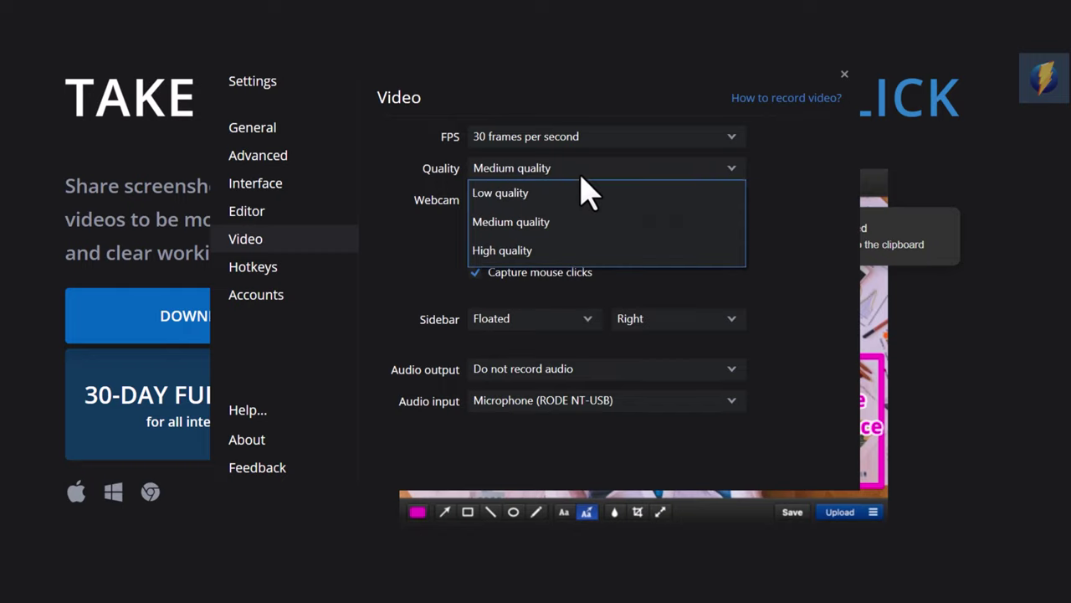
{"action": "left_click", "coordinate": [408, 172]}
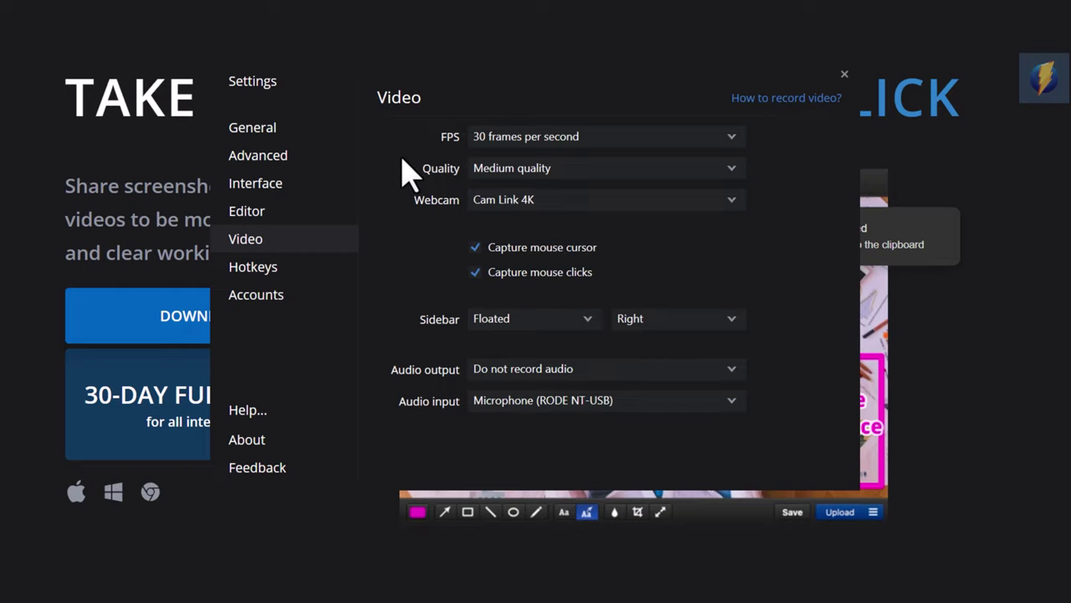
{"action": "left_click", "coordinate": [531, 167]}
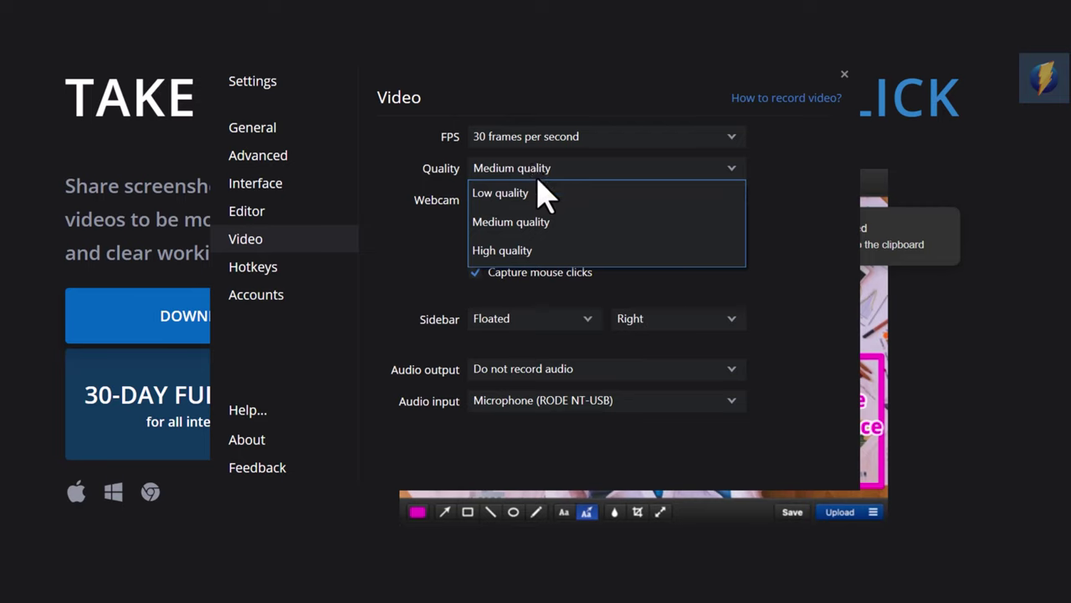
{"action": "left_click", "coordinate": [441, 168]}
{"action": "left_click", "coordinate": [555, 173]}
{"action": "left_click", "coordinate": [451, 167]}
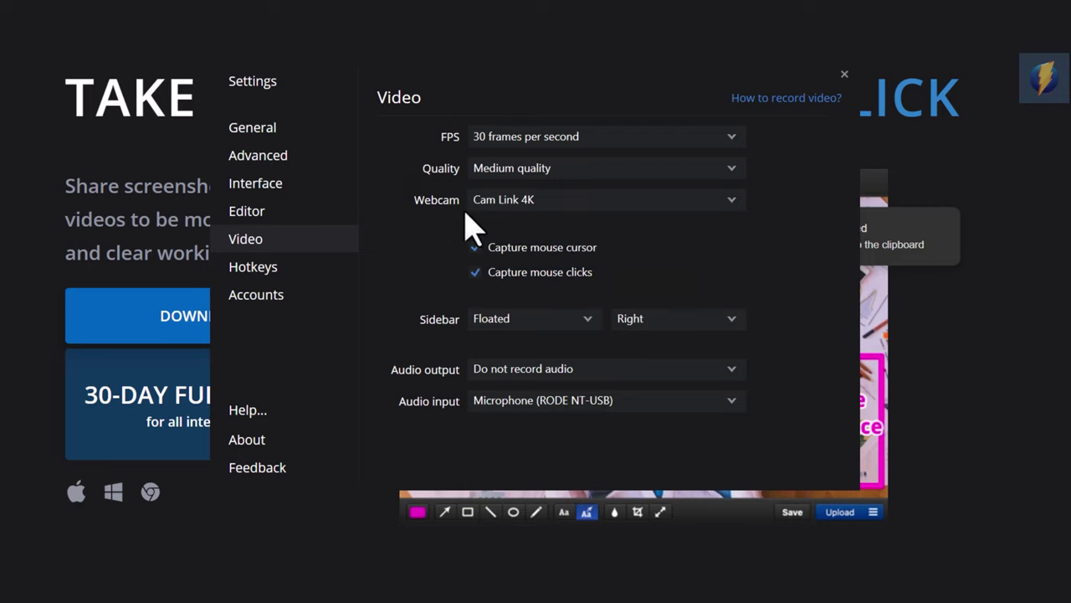
{"action": "left_click", "coordinate": [566, 323]}
{"action": "left_click", "coordinate": [416, 330]}
{"action": "left_click", "coordinate": [844, 74]}
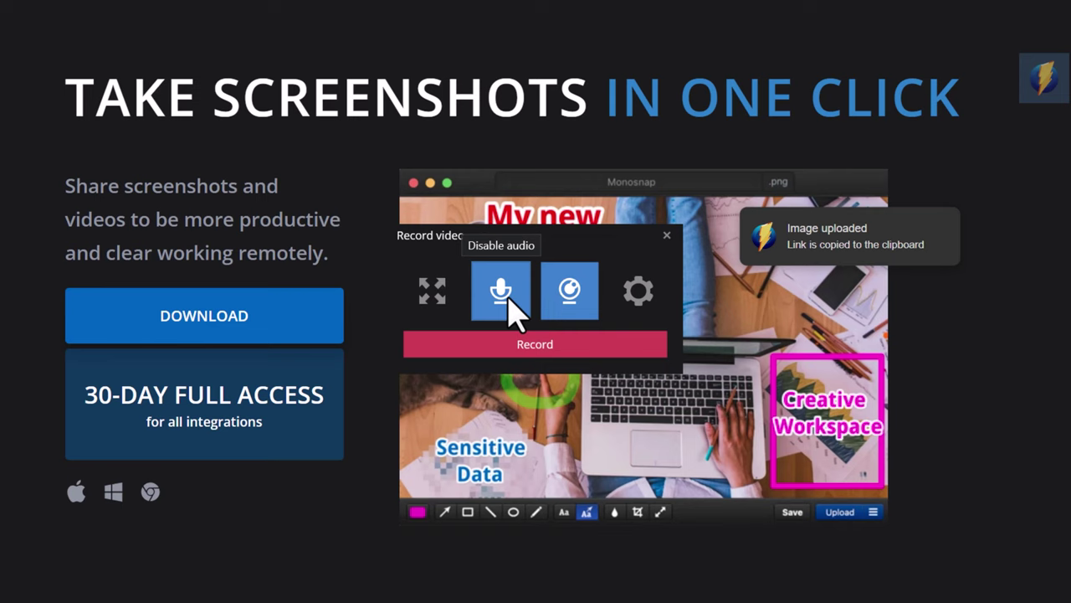
Start recording the screen and draw a red arrow pointing at the page heading.
{"action": "left_click", "coordinate": [494, 350]}
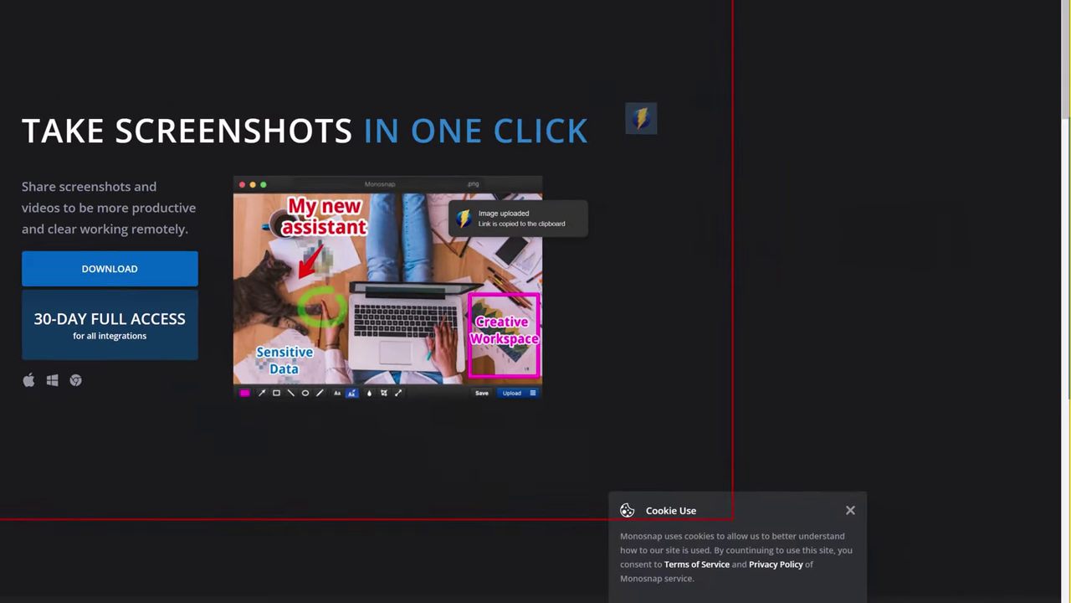
{"action": "mouse_move", "coordinate": [1053, 243]}
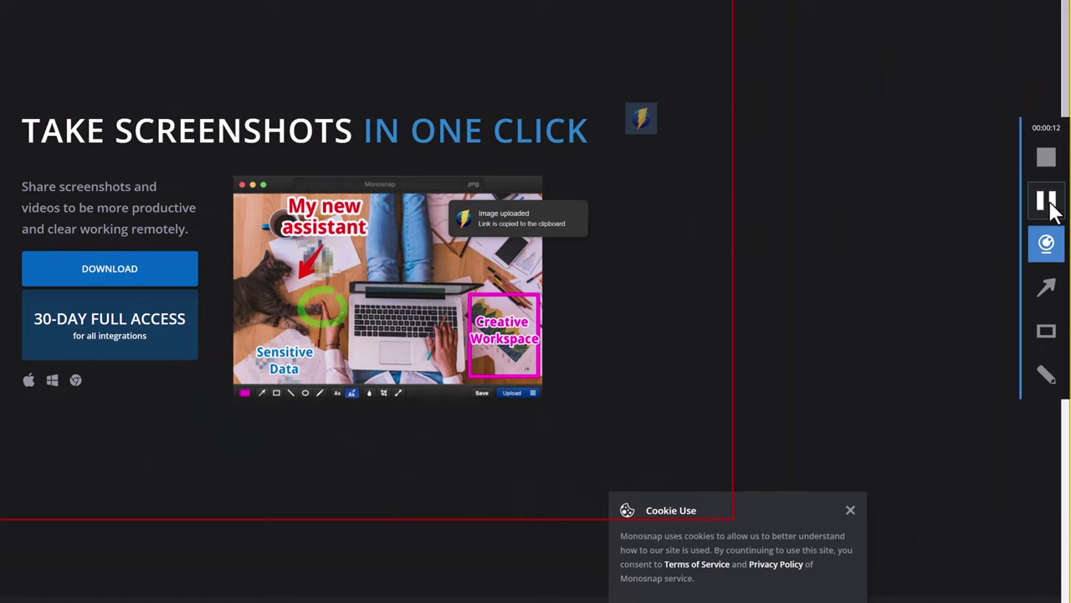
{"action": "left_click", "coordinate": [1051, 287]}
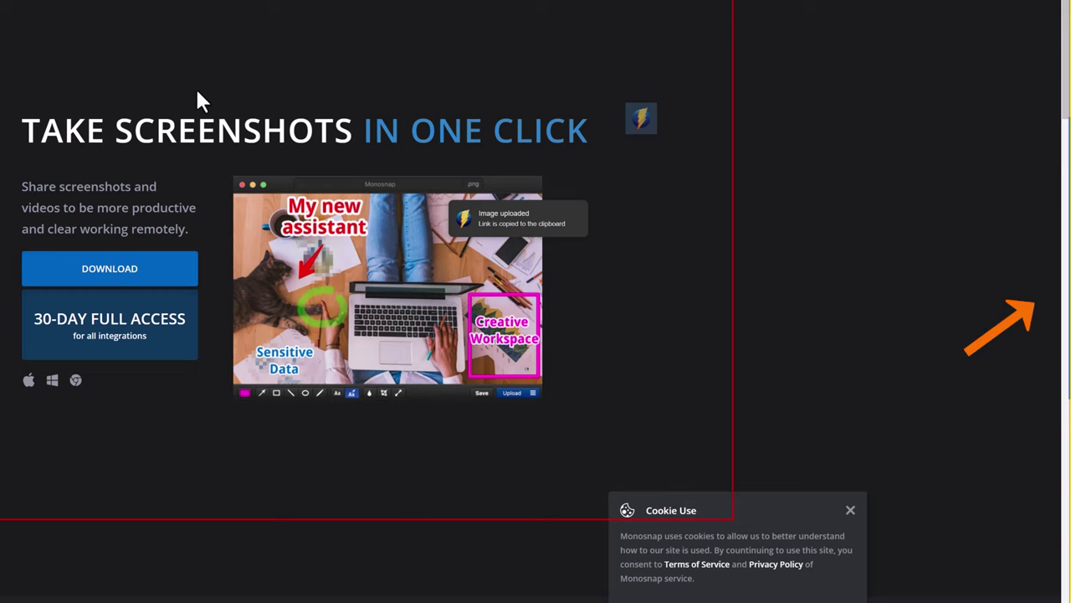
{"action": "left_click_drag", "start_coordinate": [196, 89], "coordinate": [314, 146]}
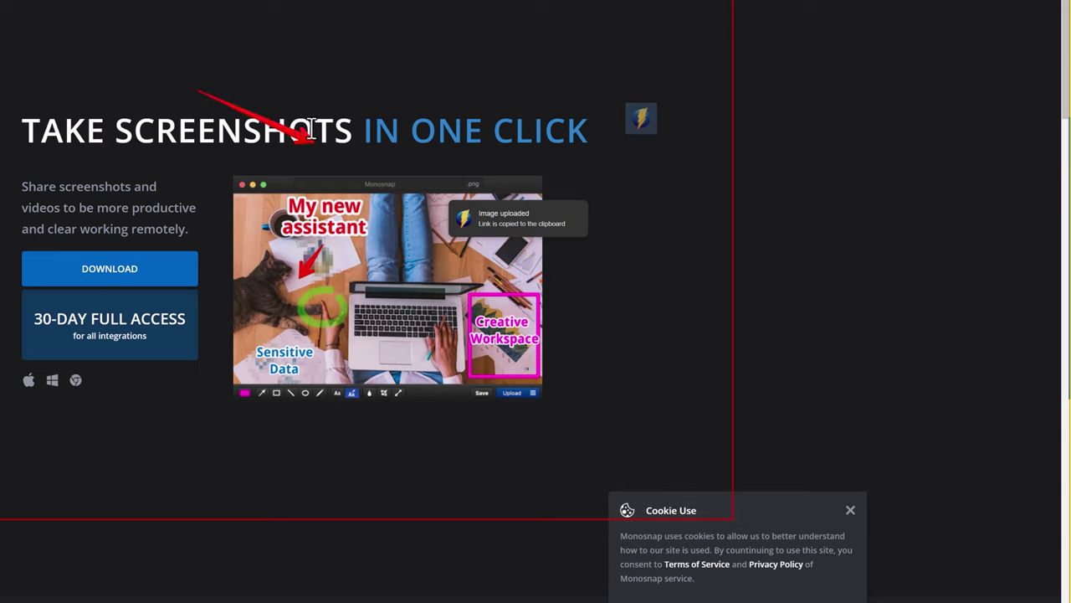
Draw a red box around the TAKE SCREENSHOTS heading while recording continues.
{"action": "scroll", "coordinate": [303, 161], "scroll_direction": "down", "scroll_amount": 3}
{"action": "scroll", "coordinate": [305, 196], "scroll_direction": "up", "scroll_amount": 3}
{"action": "mouse_move", "coordinate": [1061, 268]}
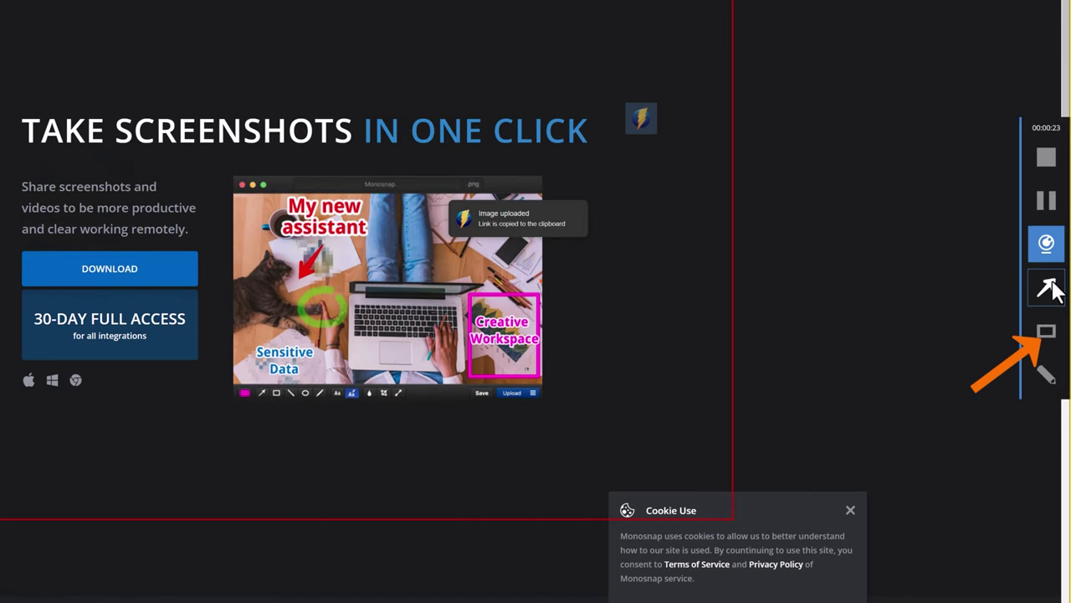
{"action": "left_click_drag", "start_coordinate": [10, 90], "coordinate": [343, 159]}
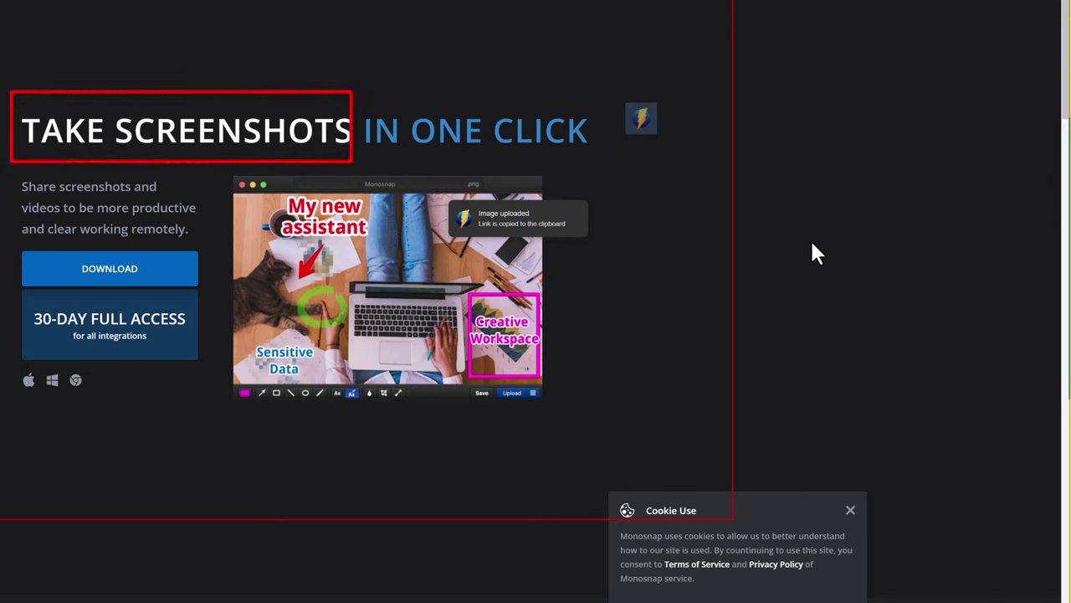
{"action": "mouse_move", "coordinate": [1063, 266]}
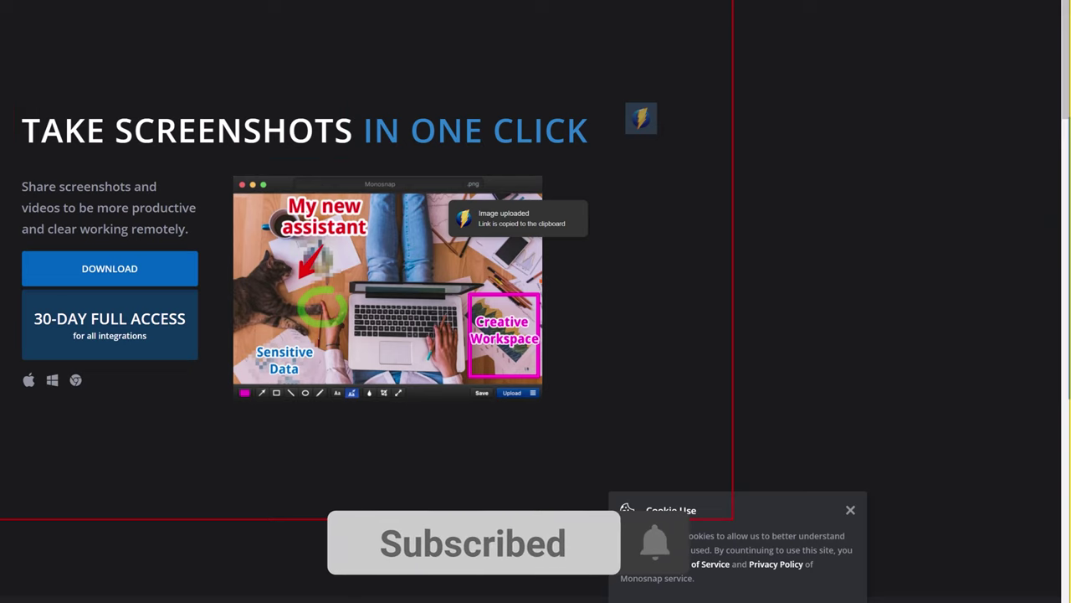
{"action": "mouse_move", "coordinate": [1054, 339]}
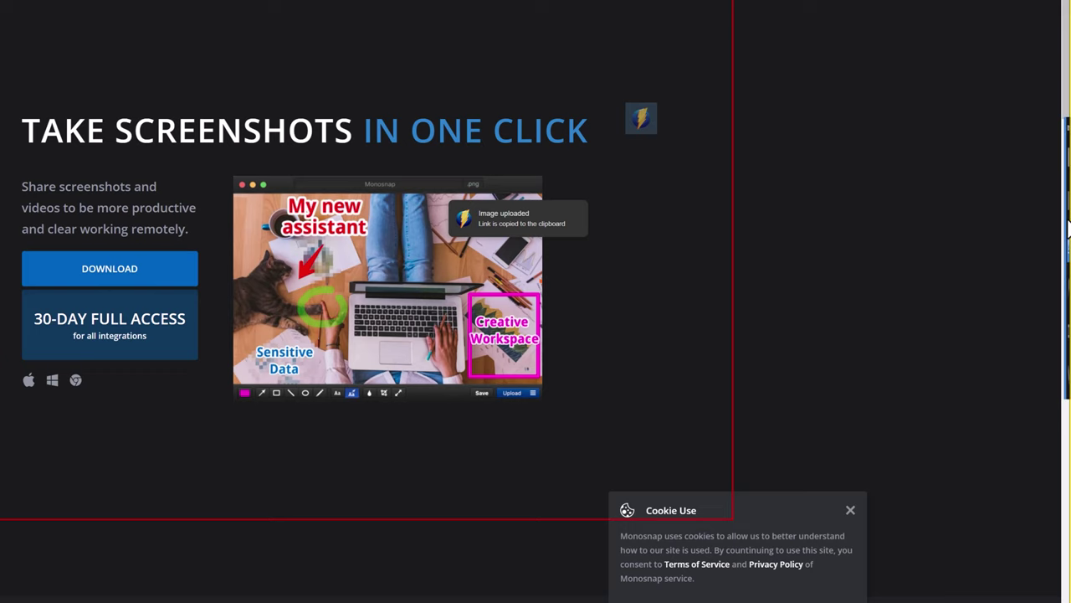
Pause and resume the recording, capture a page area, close the editor, and start another area capture.
{"action": "left_click", "coordinate": [1048, 206]}
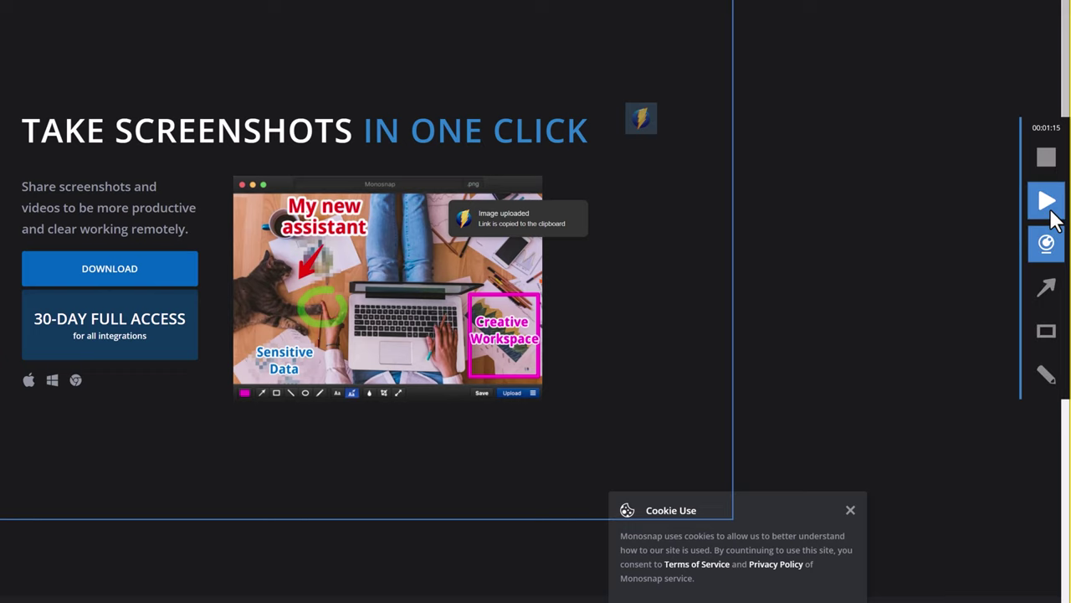
{"action": "left_click", "coordinate": [1050, 213]}
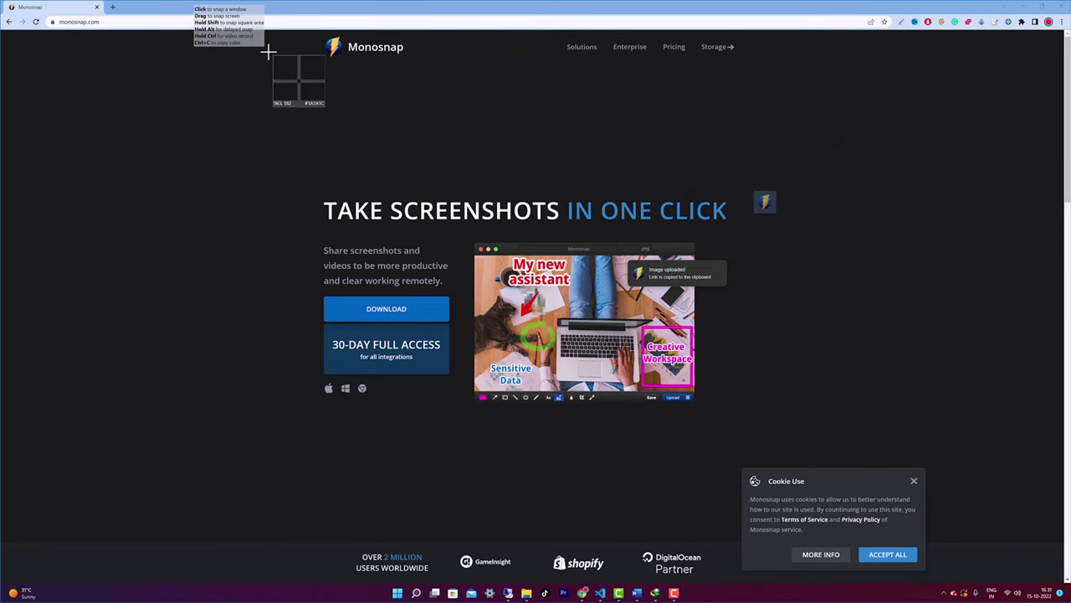
{"action": "left_click_drag", "start_coordinate": [16, 36], "coordinate": [664, 407]}
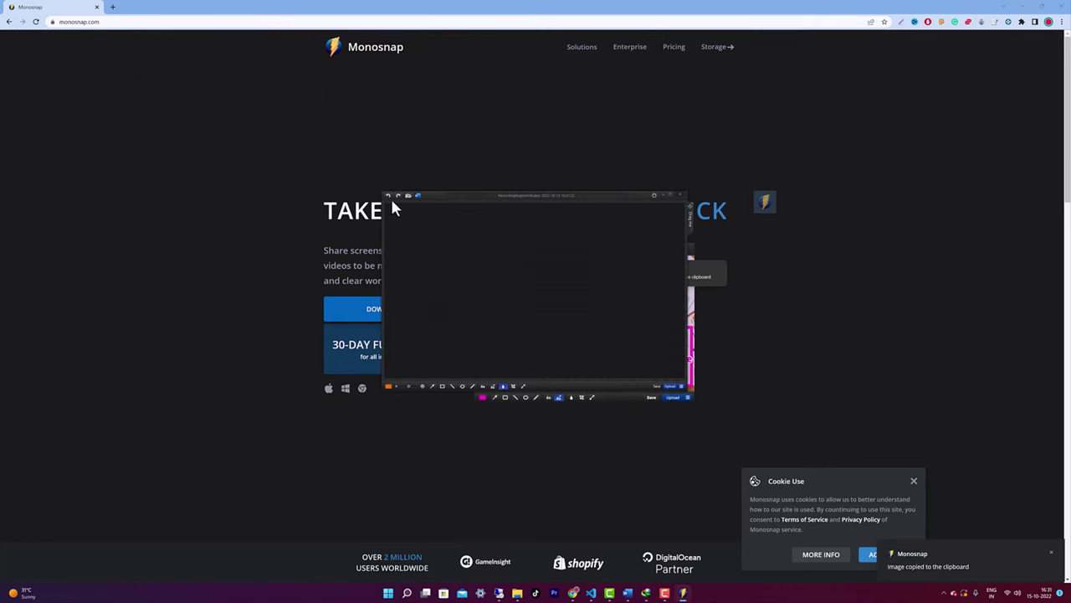
{"action": "left_click", "coordinate": [679, 195]}
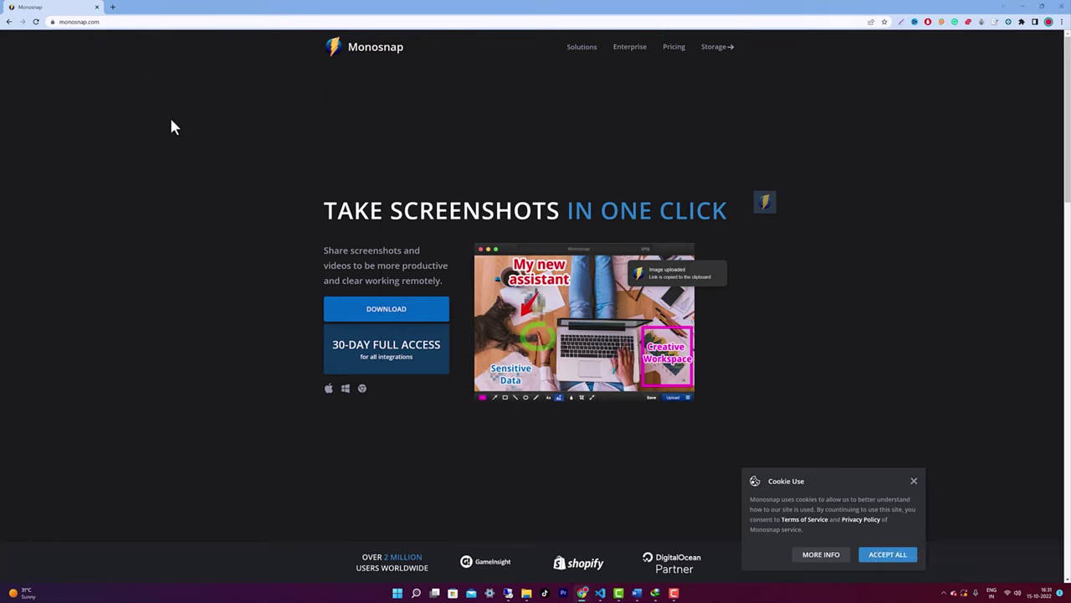
{"action": "key", "text": "ctrl+alt+5"}
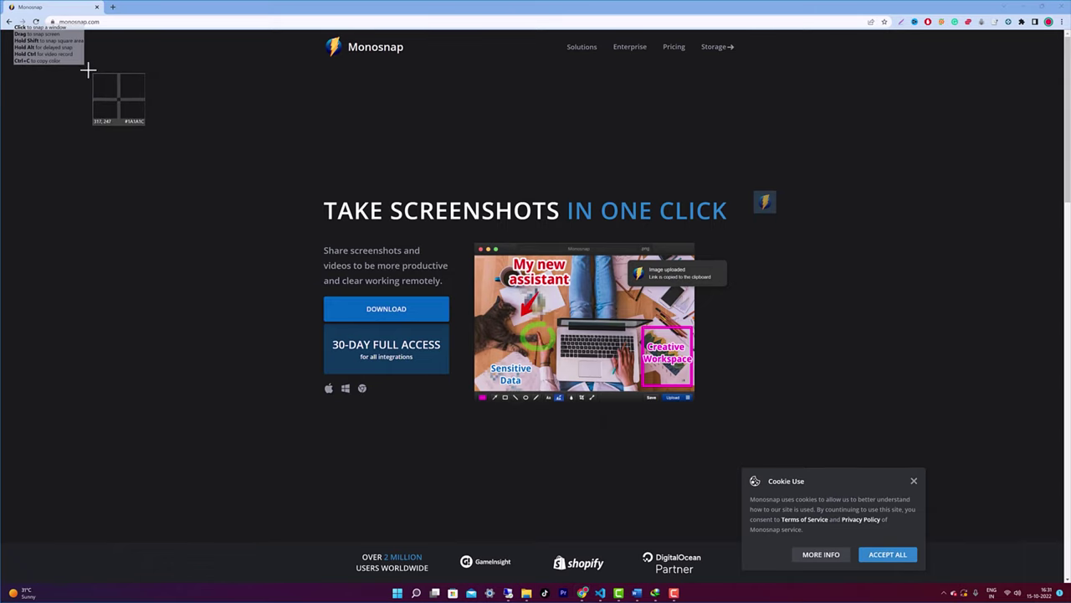
Mark out a video recording area, move its Record panel near the headline, then cancel the setup.
{"action": "left_click_drag", "start_coordinate": [89, 70], "coordinate": [481, 354]}
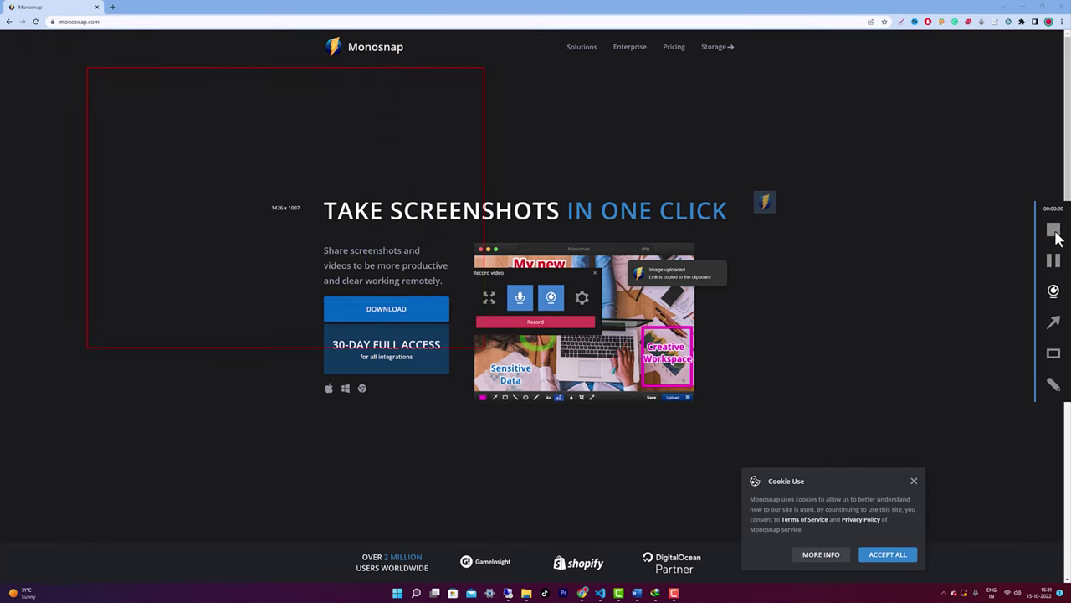
{"action": "left_click_drag", "start_coordinate": [539, 270], "coordinate": [333, 171]}
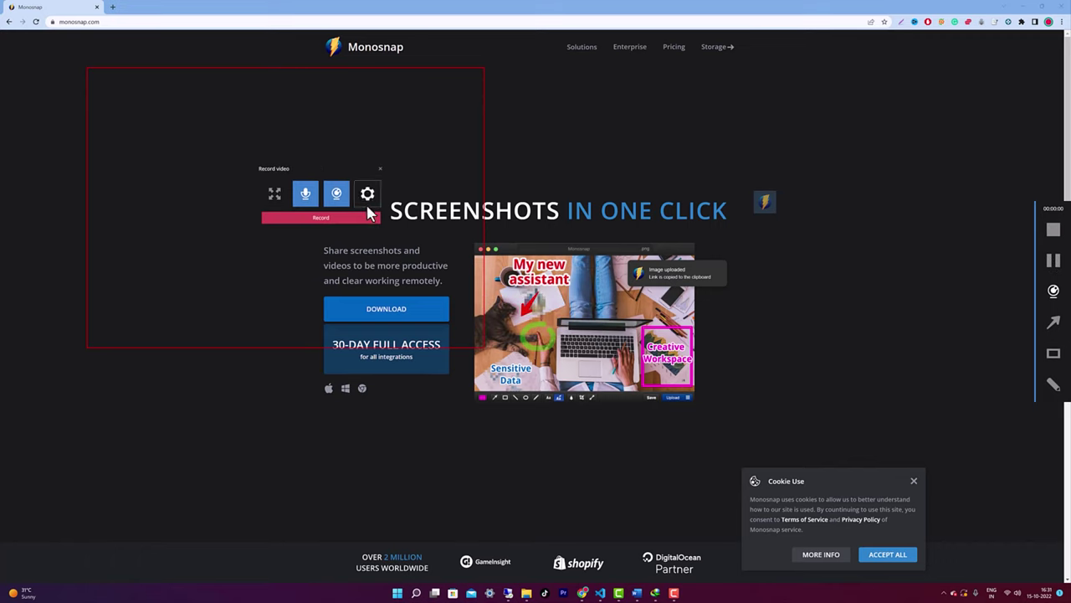
{"action": "left_click", "coordinate": [380, 169]}
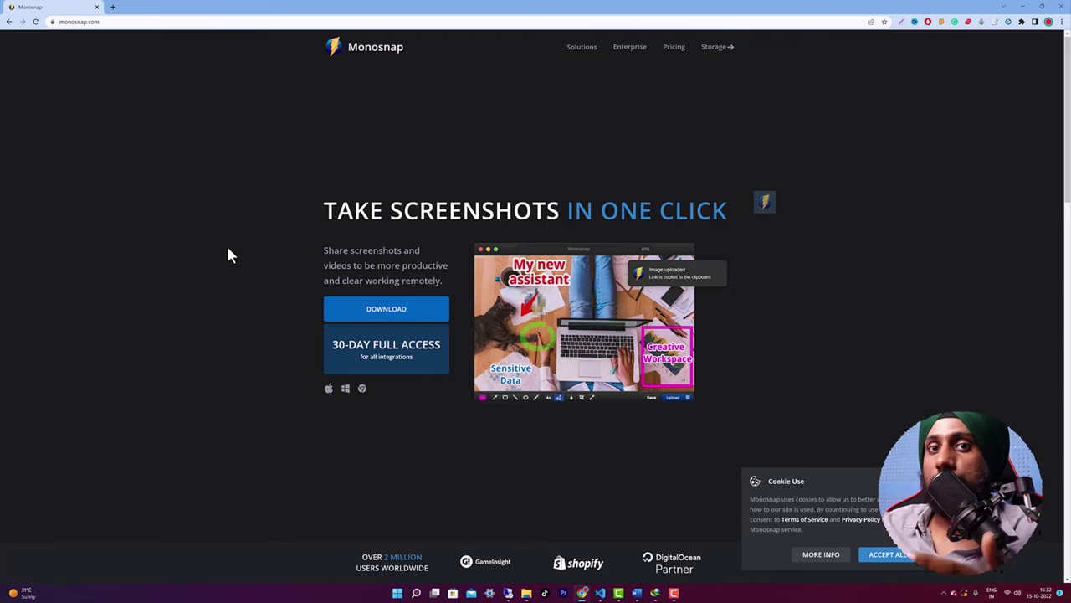
Open Monosnap's Settings from the dropzone icon's right-click quick actions menu.
{"action": "right_click", "coordinate": [760, 208]}
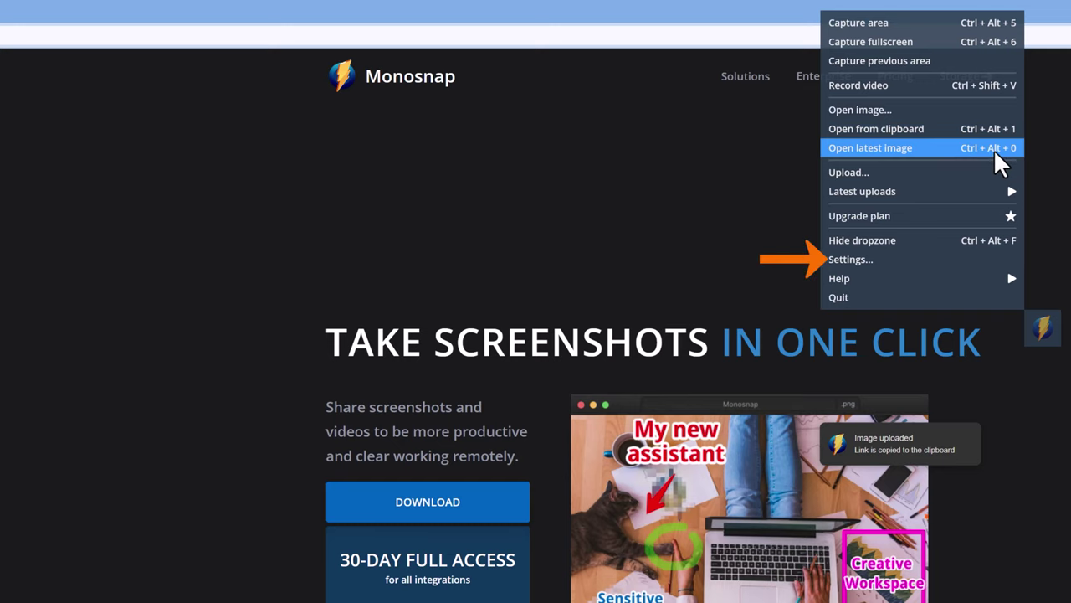
{"action": "left_click", "coordinate": [929, 258]}
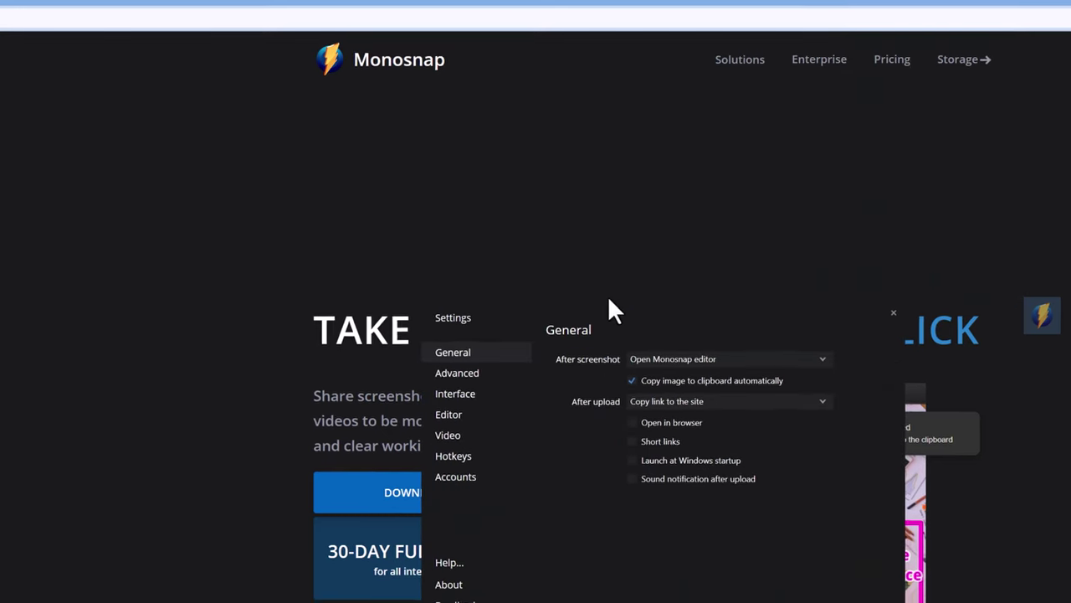
{"action": "left_click", "coordinate": [122, 114]}
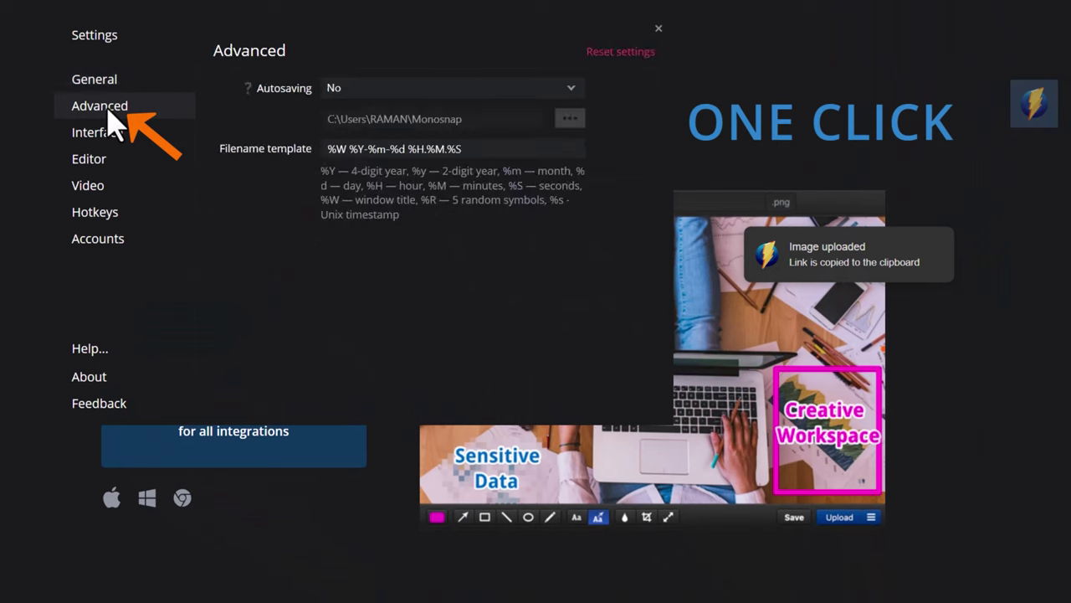
{"action": "left_click", "coordinate": [372, 91]}
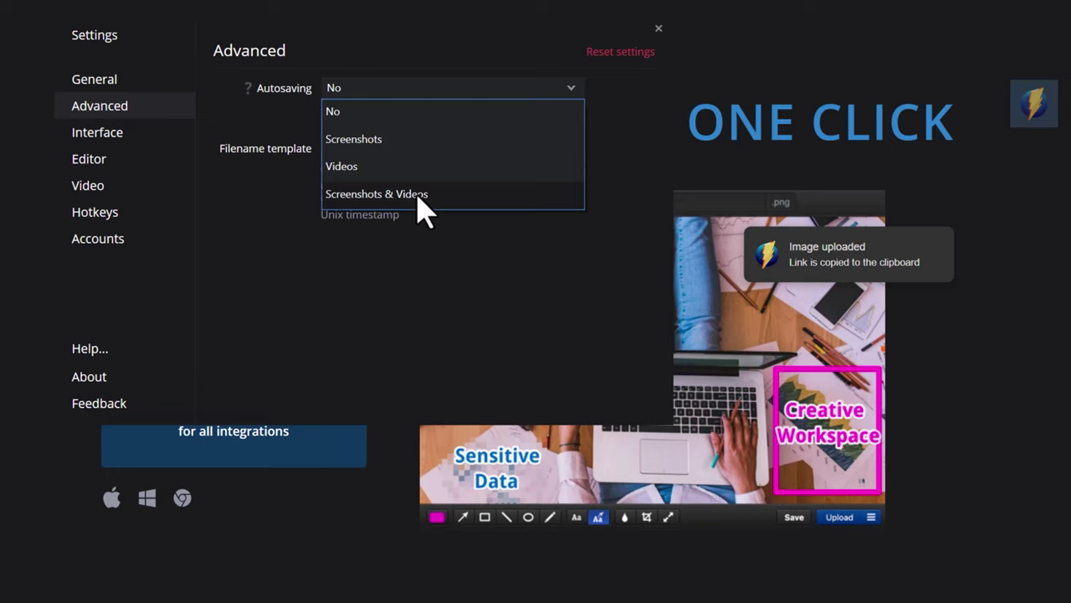
{"action": "left_click", "coordinate": [256, 157]}
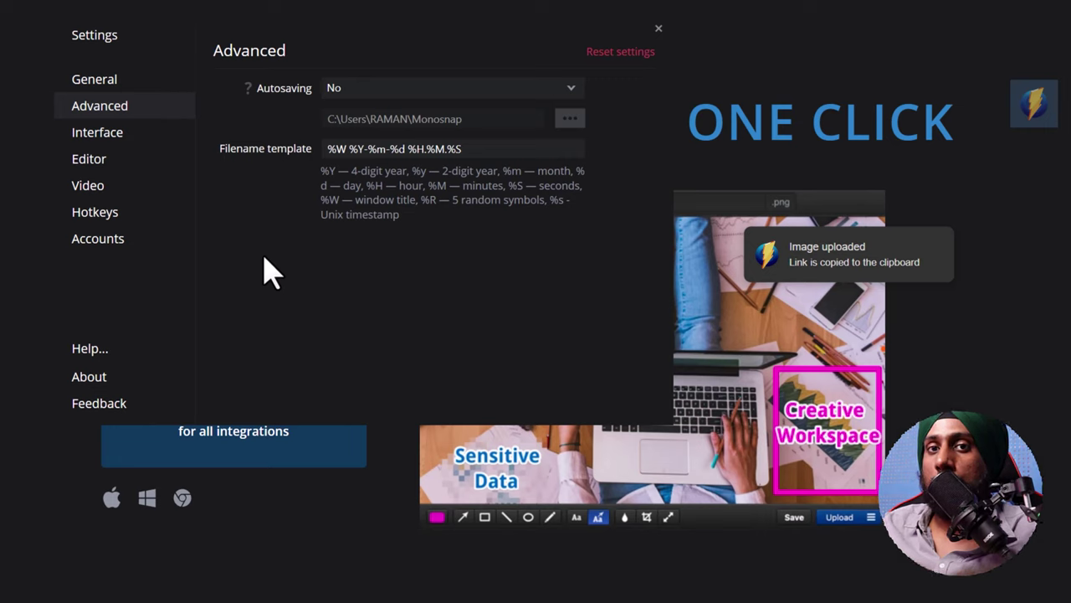
{"action": "left_click", "coordinate": [471, 146]}
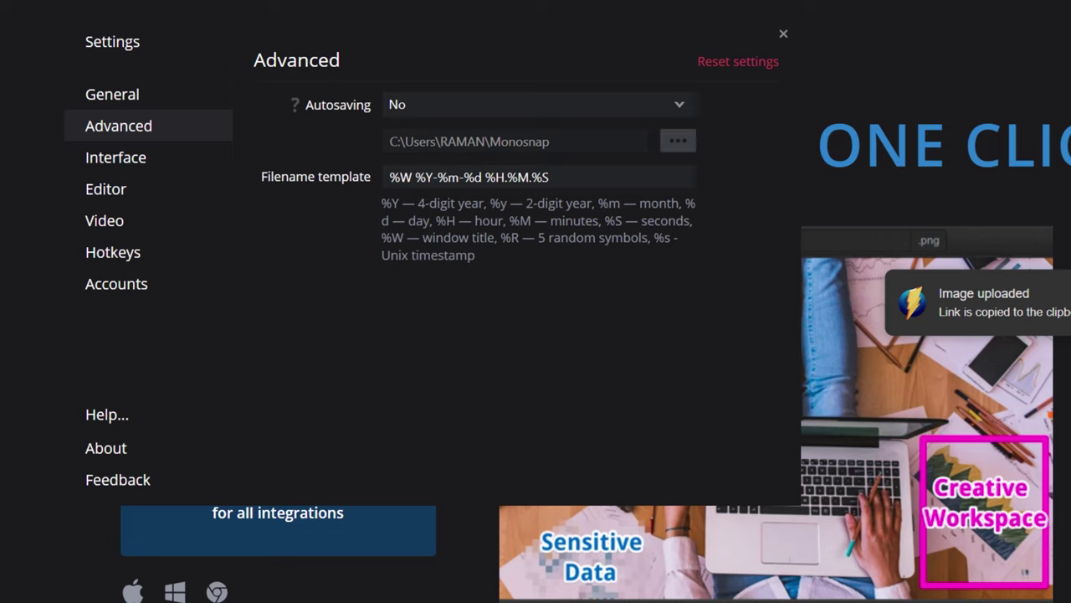
{"action": "left_click", "coordinate": [554, 177]}
{"action": "left_click_drag", "start_coordinate": [554, 177], "coordinate": [327, 192]}
{"action": "type", "text": "%w"}
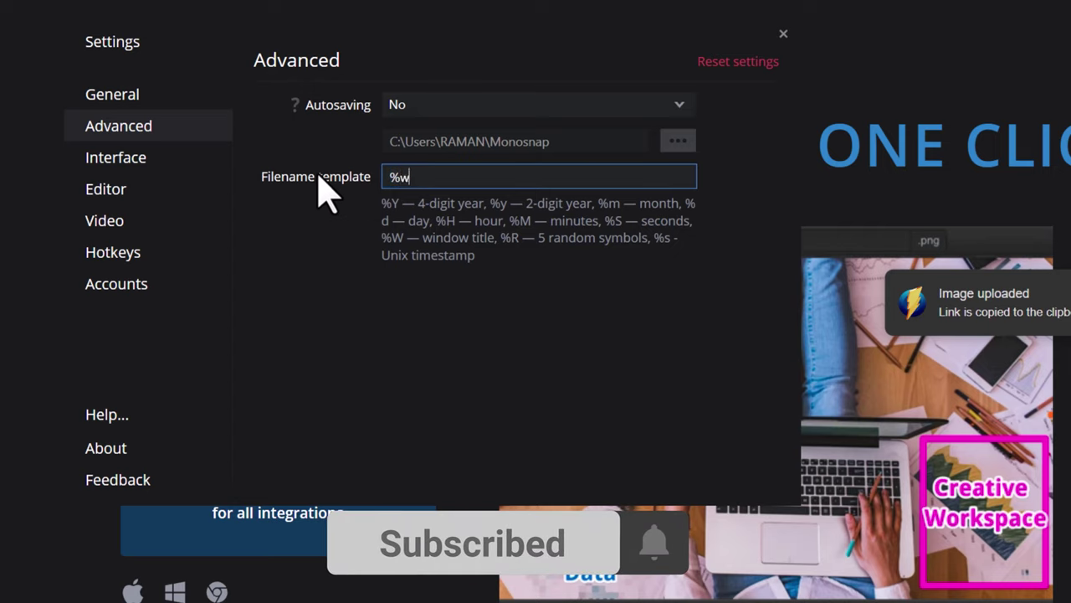
{"action": "key", "text": "BackSpace"}
{"action": "type", "text": "W"}
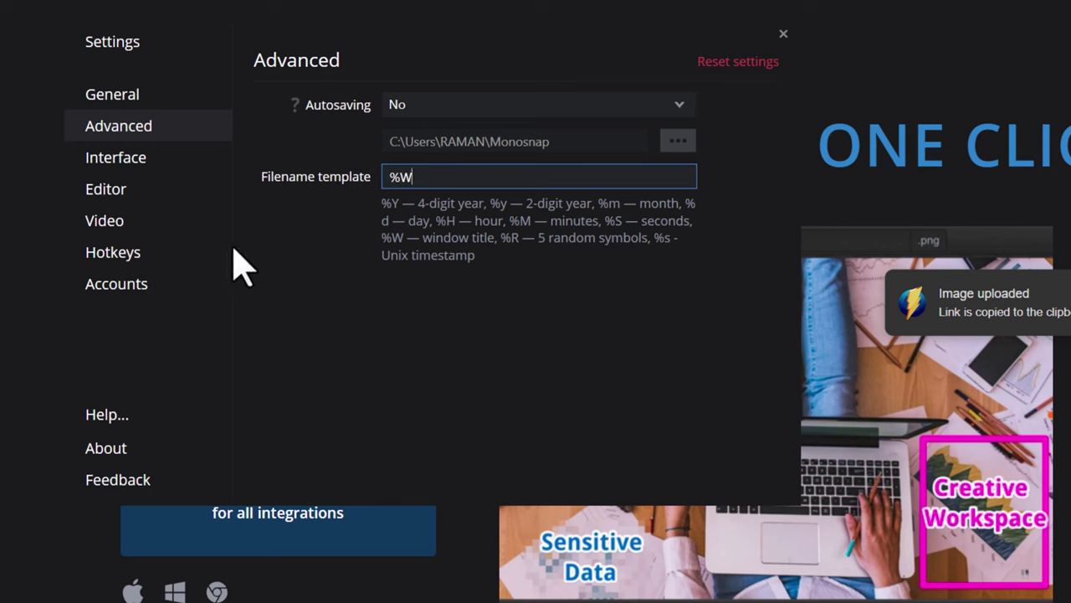
{"action": "left_click_drag", "start_coordinate": [460, 53], "coordinate": [1070, 9]}
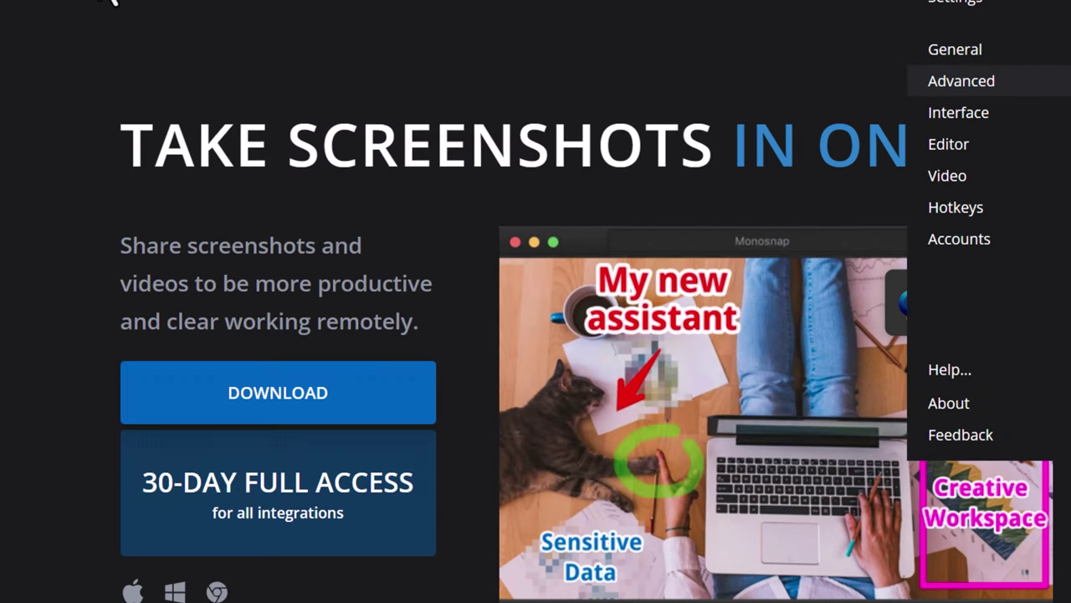
{"action": "left_click_drag", "start_coordinate": [987, 9], "coordinate": [541, 195]}
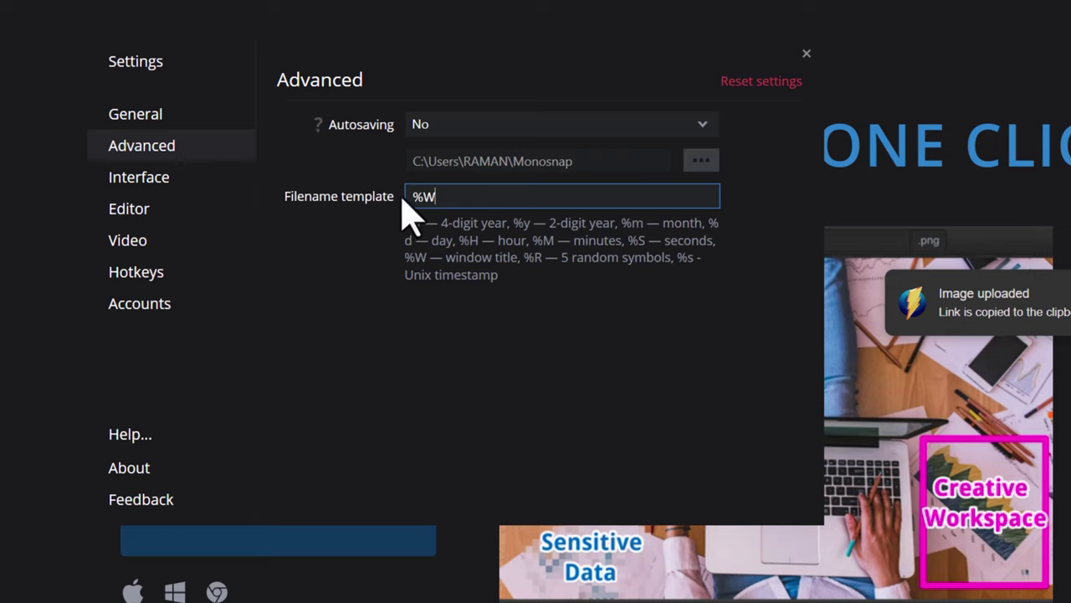
On the Interface page, review capture area, timer and second launch options, keeping Quick capture area and 5 seconds.
{"action": "left_click", "coordinate": [243, 186]}
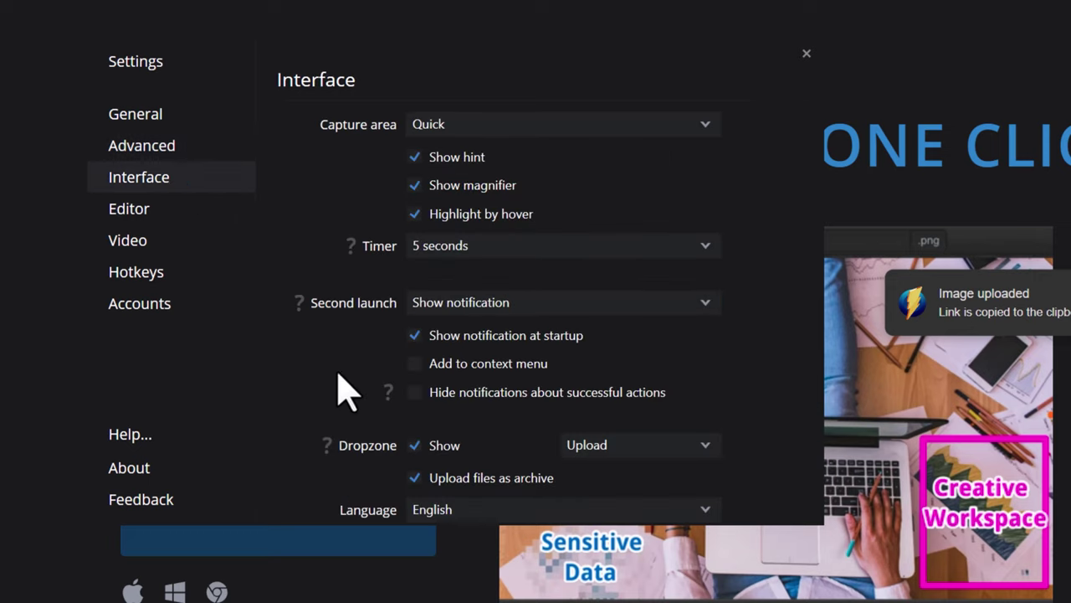
{"action": "left_click", "coordinate": [590, 124]}
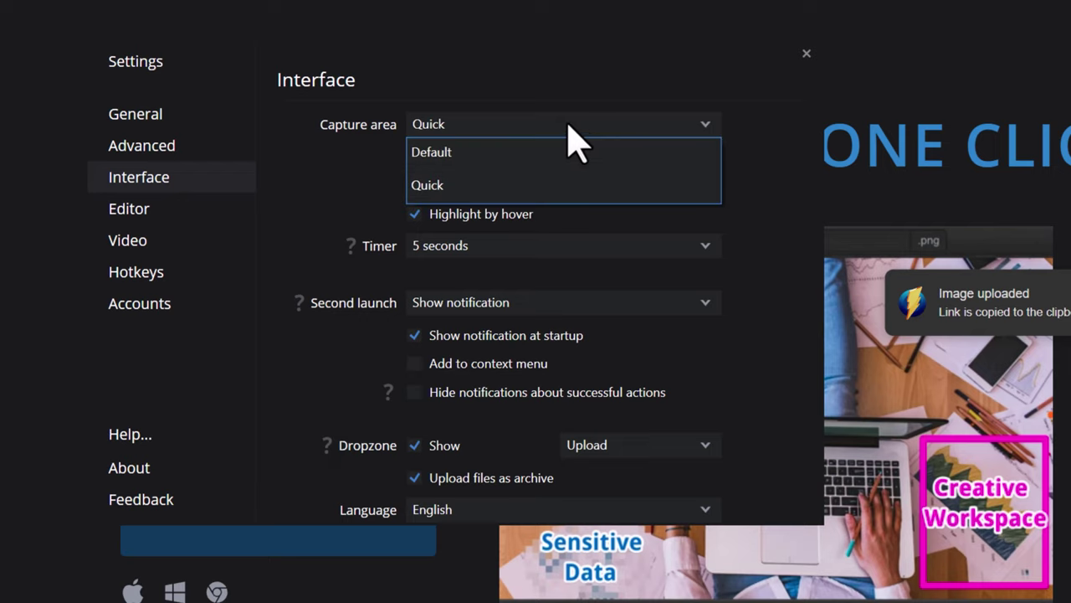
{"action": "left_click", "coordinate": [363, 222]}
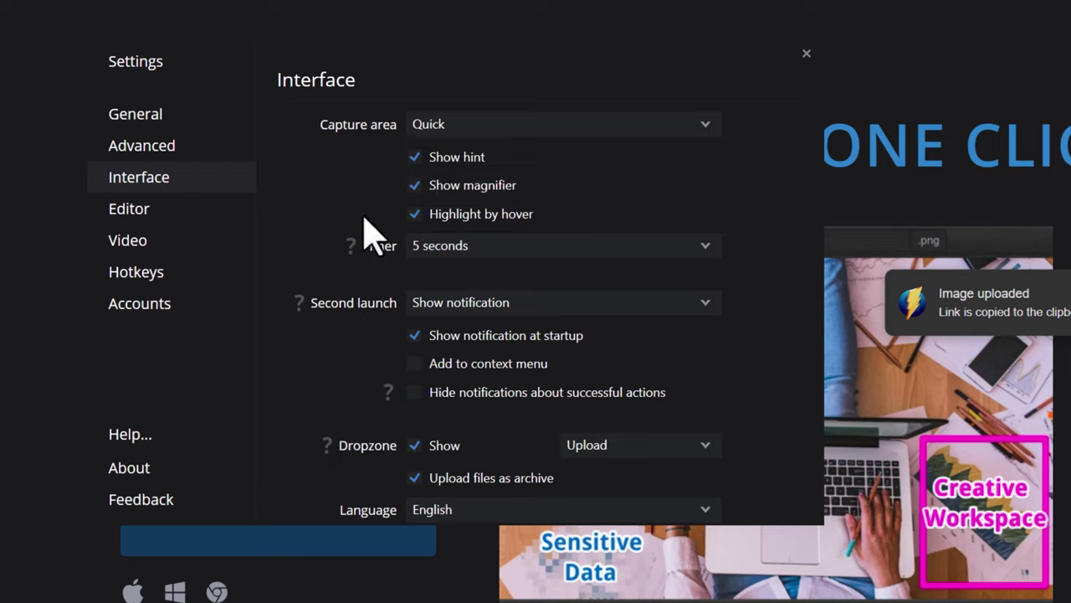
{"action": "left_click", "coordinate": [572, 255]}
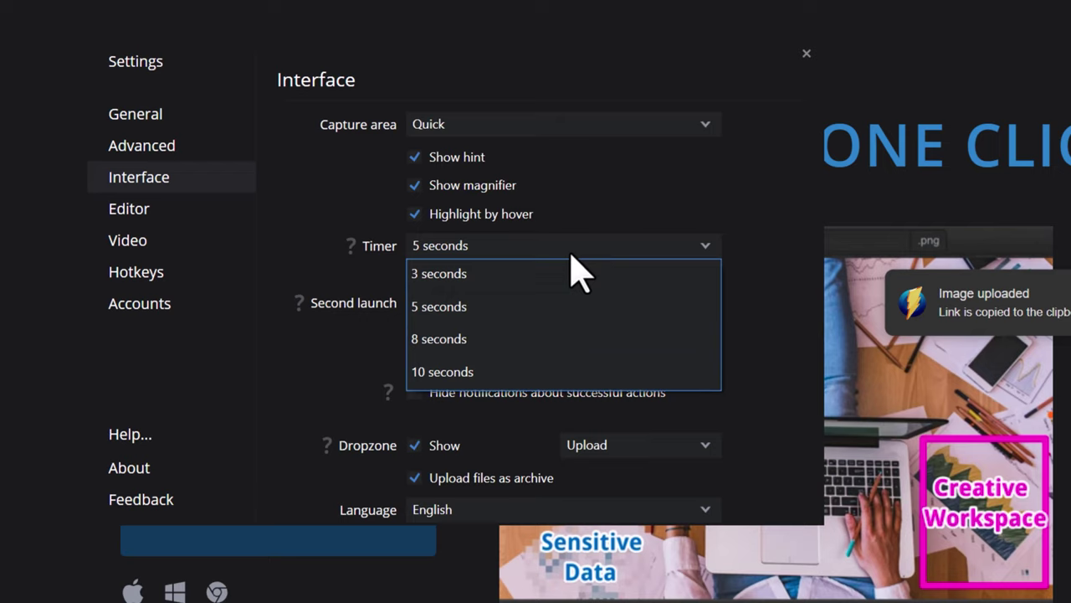
{"action": "left_click", "coordinate": [372, 221]}
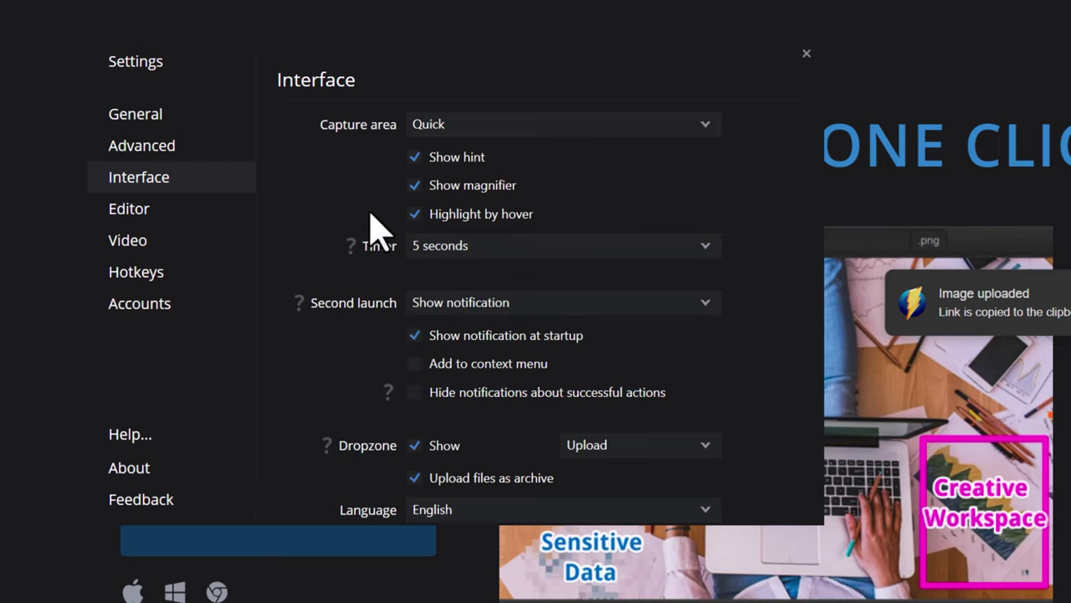
{"action": "left_click", "coordinate": [509, 304]}
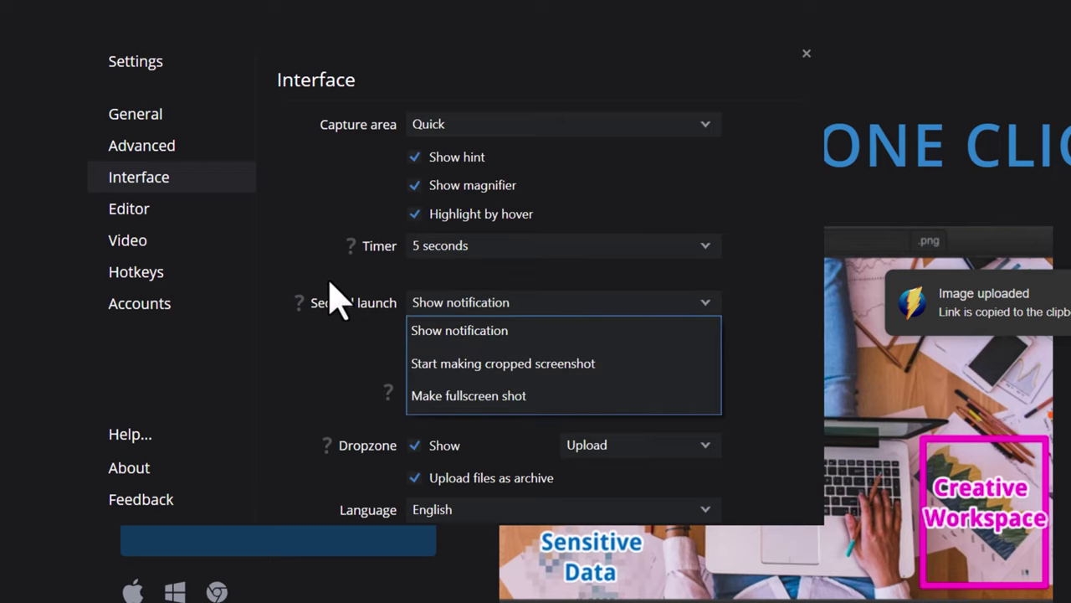
{"action": "left_click", "coordinate": [335, 297]}
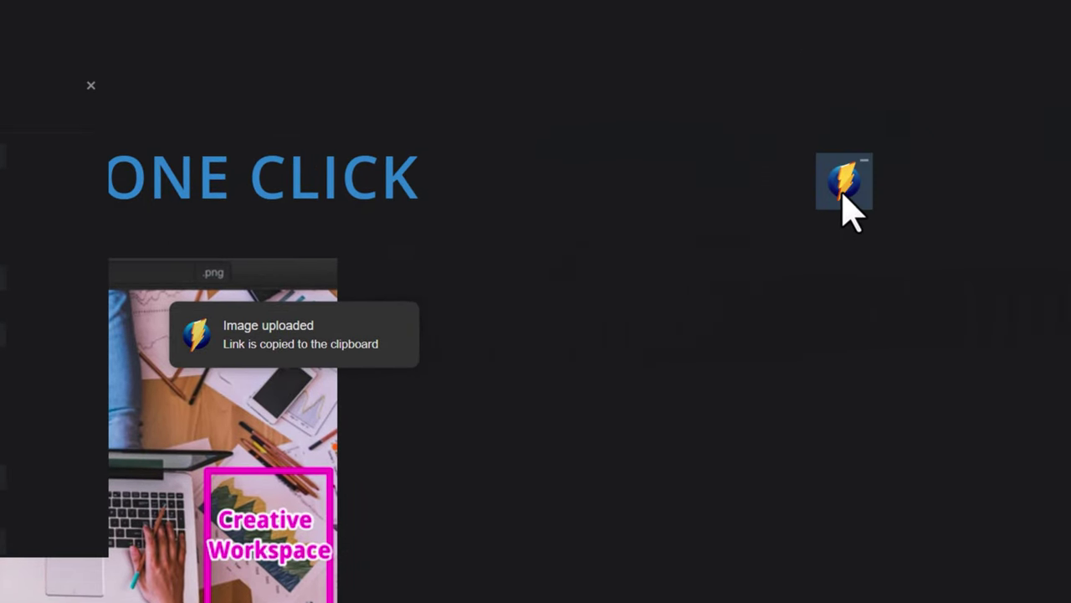
Reposition the floating Monosnap icon, check the language keeping English, then go to Editor settings.
{"action": "left_click_drag", "start_coordinate": [842, 196], "coordinate": [865, 223]}
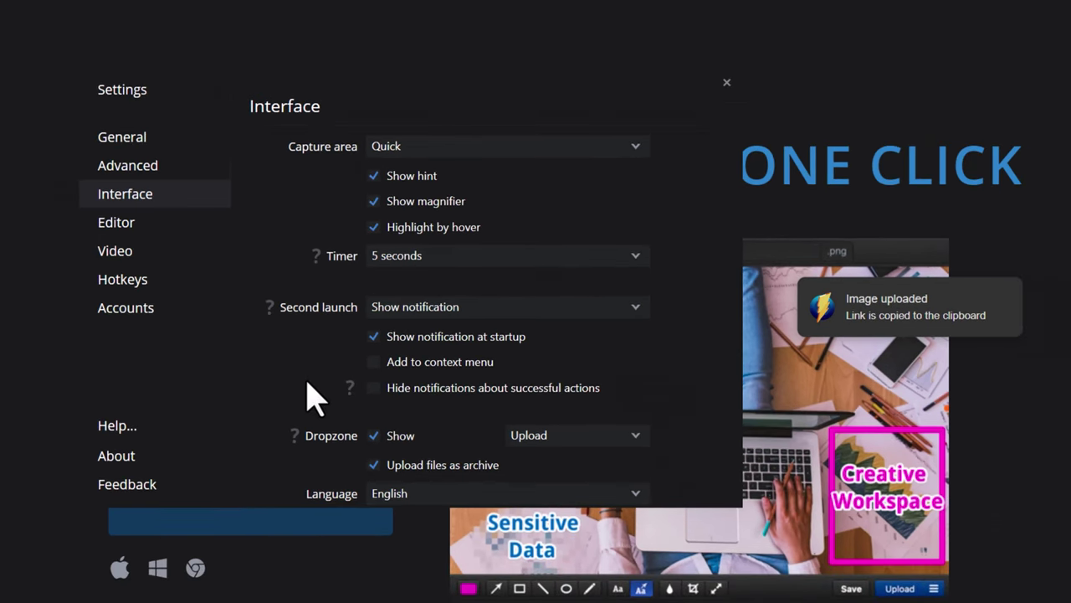
{"action": "left_click", "coordinate": [442, 495]}
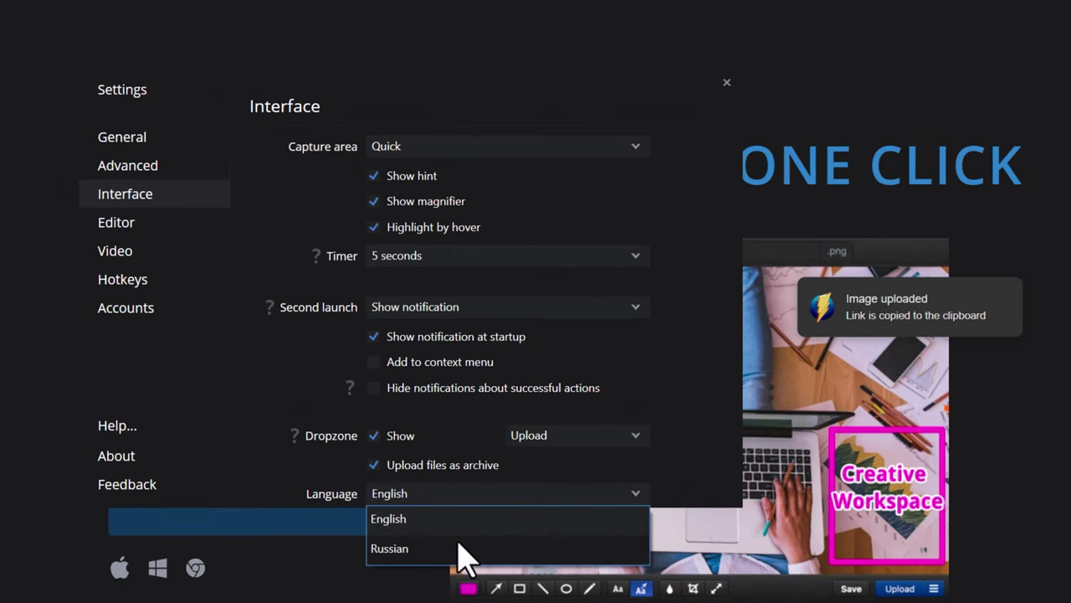
{"action": "left_click", "coordinate": [290, 392]}
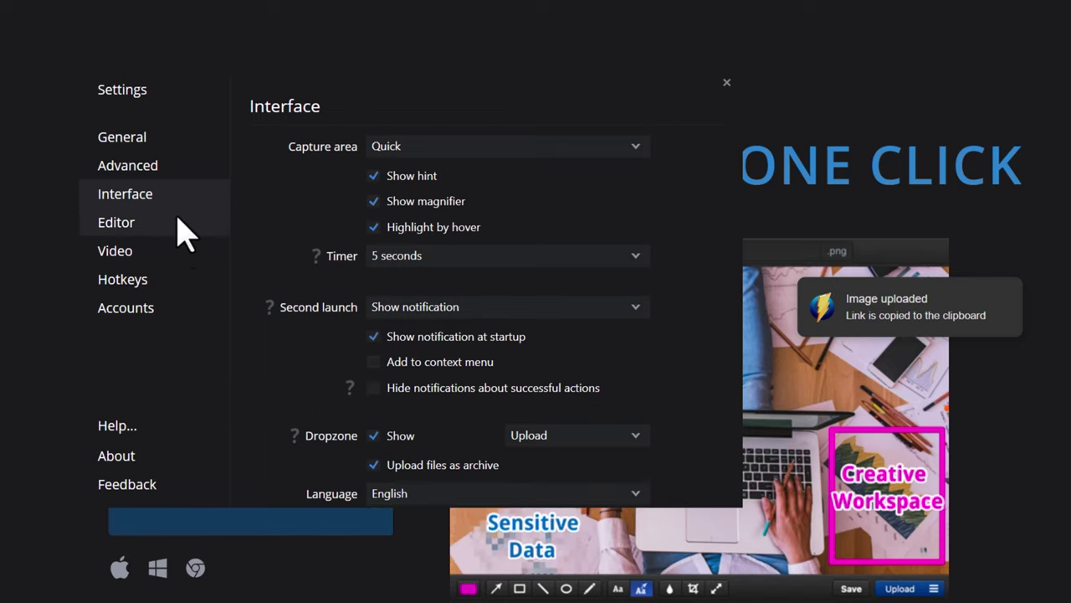
{"action": "left_click", "coordinate": [179, 222]}
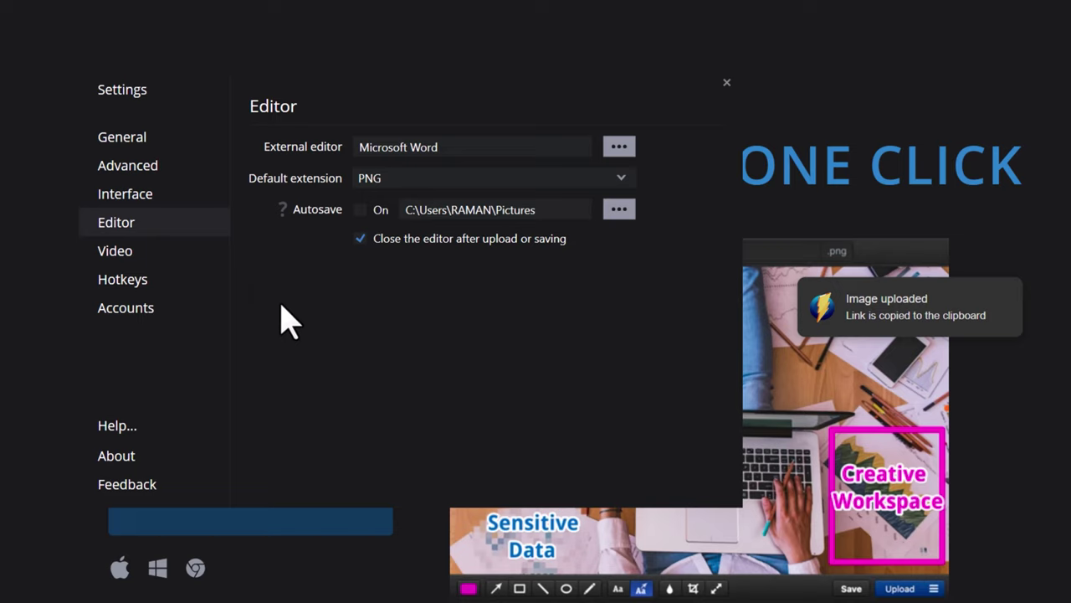
Inspect the external editor picker, keeping Microsoft Word, and open the default extension choices showing PNG.
{"action": "left_click", "coordinate": [444, 147]}
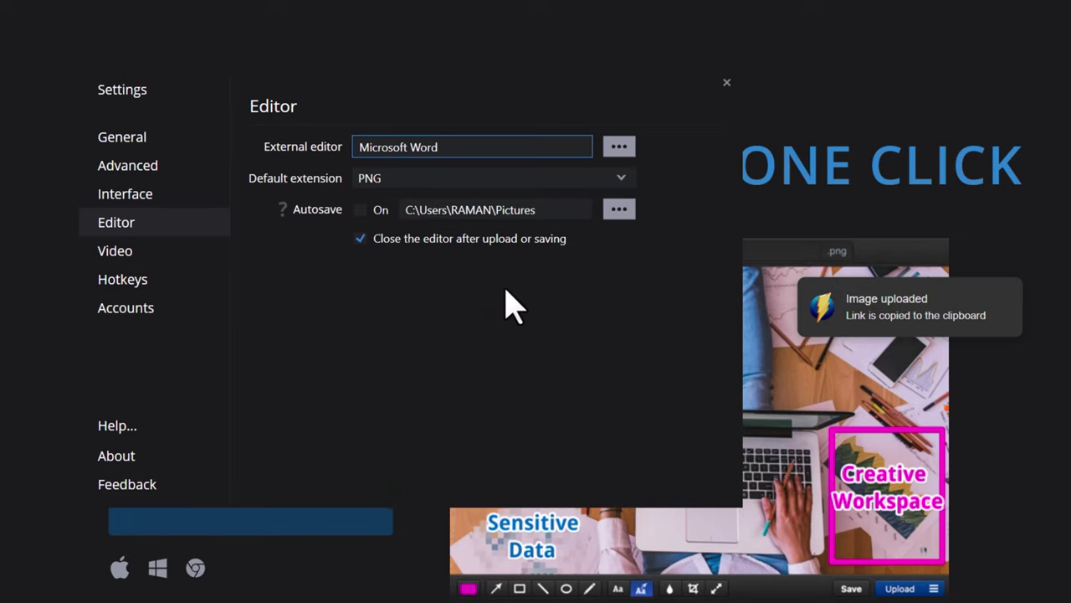
{"action": "left_click", "coordinate": [620, 146]}
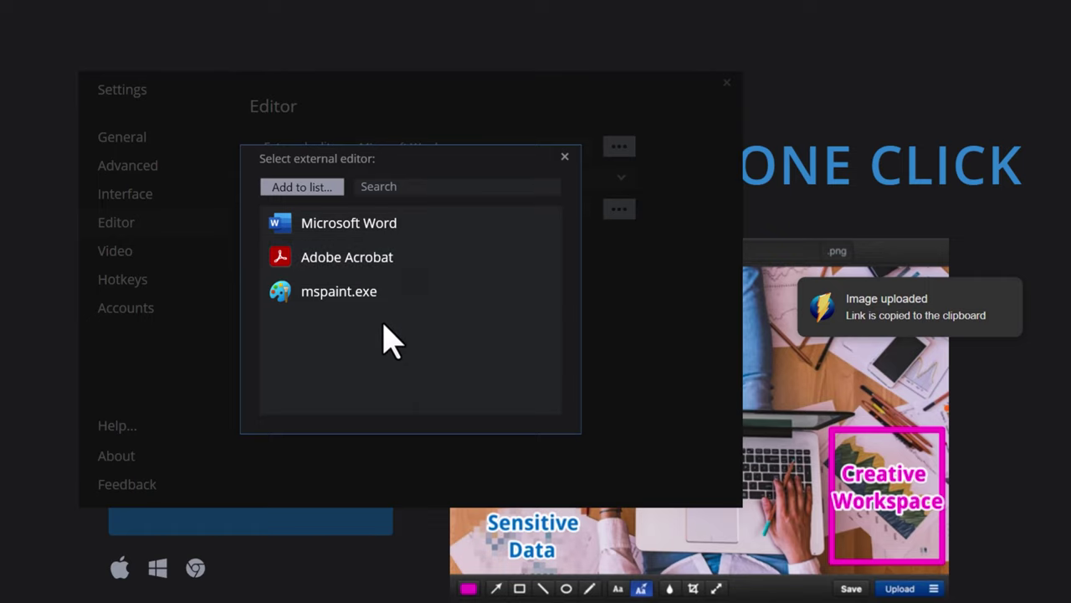
{"action": "left_click", "coordinate": [563, 158]}
{"action": "left_click", "coordinate": [465, 178]}
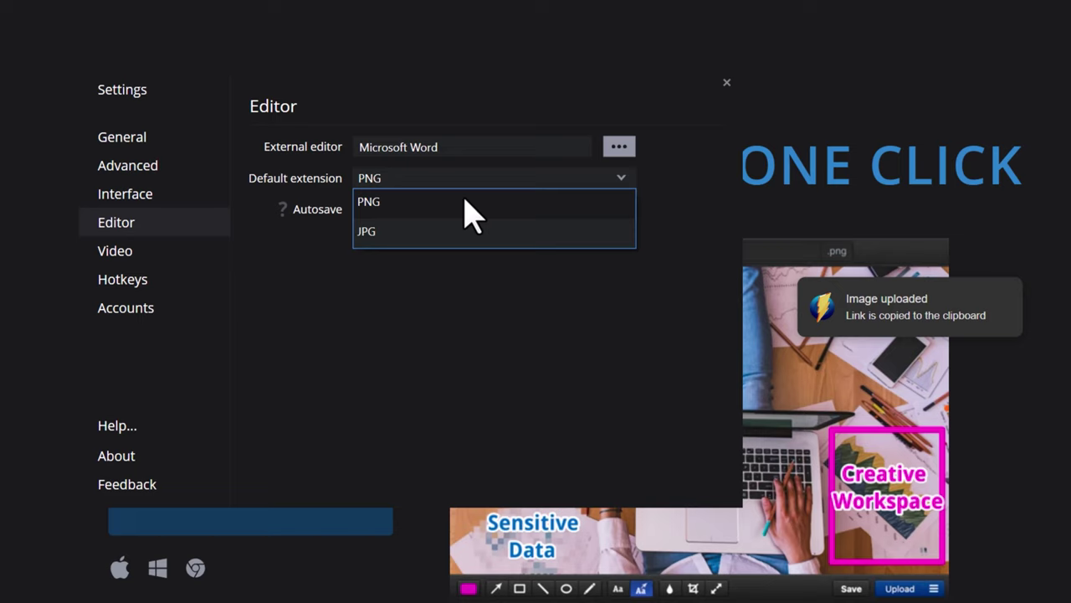
Keep PNG as default extension, toggle closing the editor after upload or saving, then view Video settings.
{"action": "left_click", "coordinate": [469, 217]}
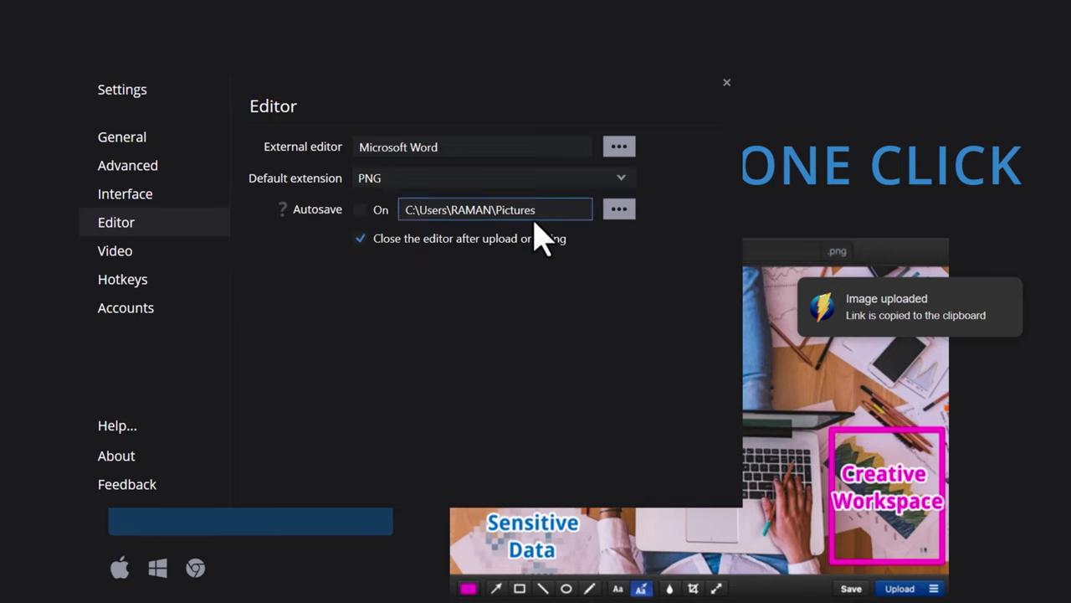
{"action": "left_click", "coordinate": [360, 239]}
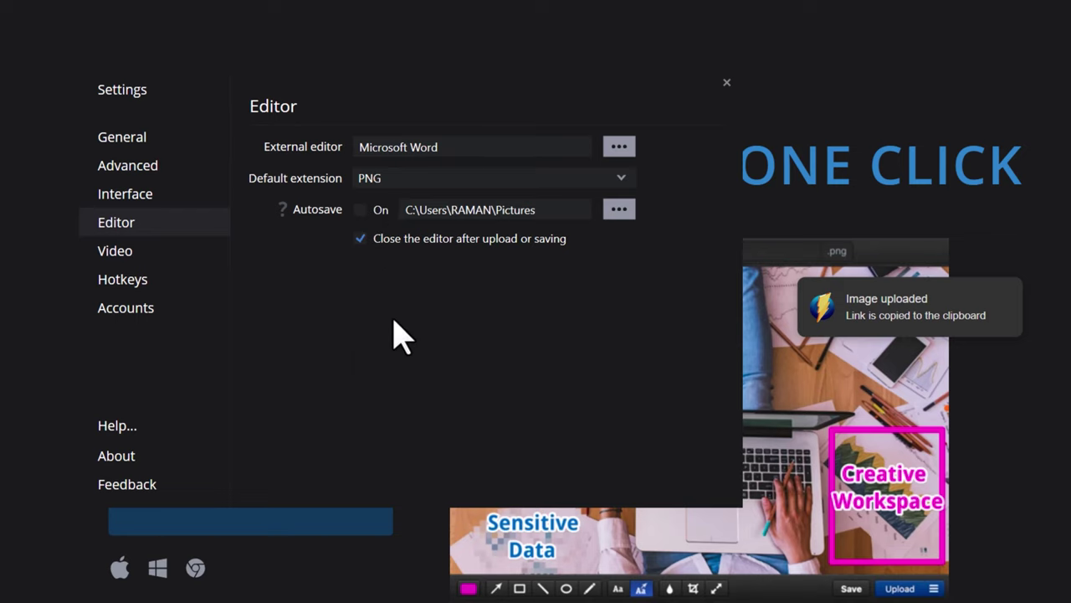
{"action": "left_click", "coordinate": [127, 255]}
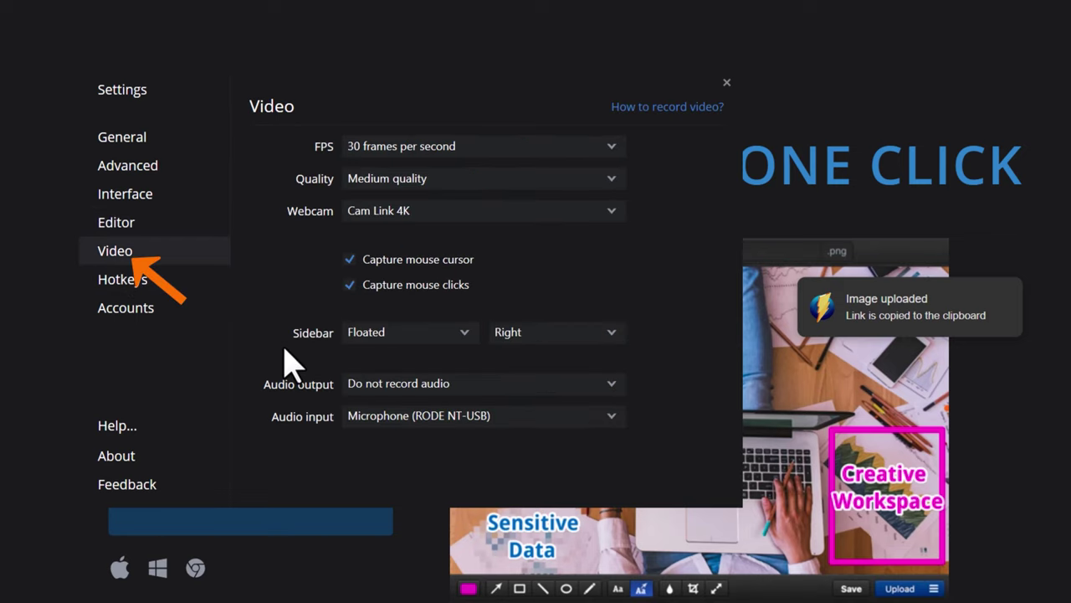
Go through the Hotkeys page to the Accounts page showing the Free Plan Monosnap account.
{"action": "left_click", "coordinate": [167, 285]}
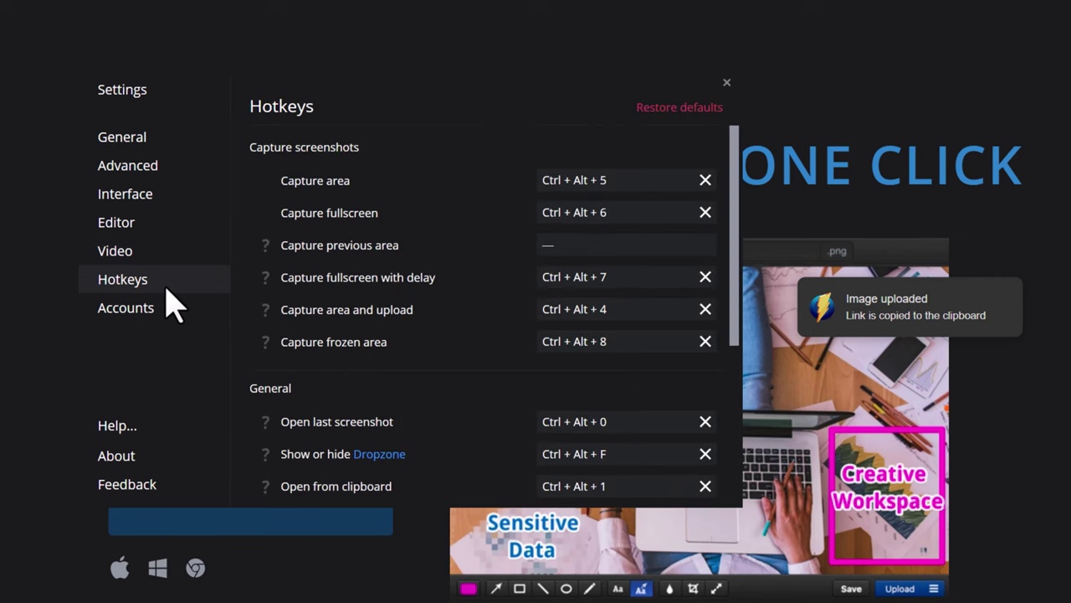
{"action": "left_click", "coordinate": [188, 314]}
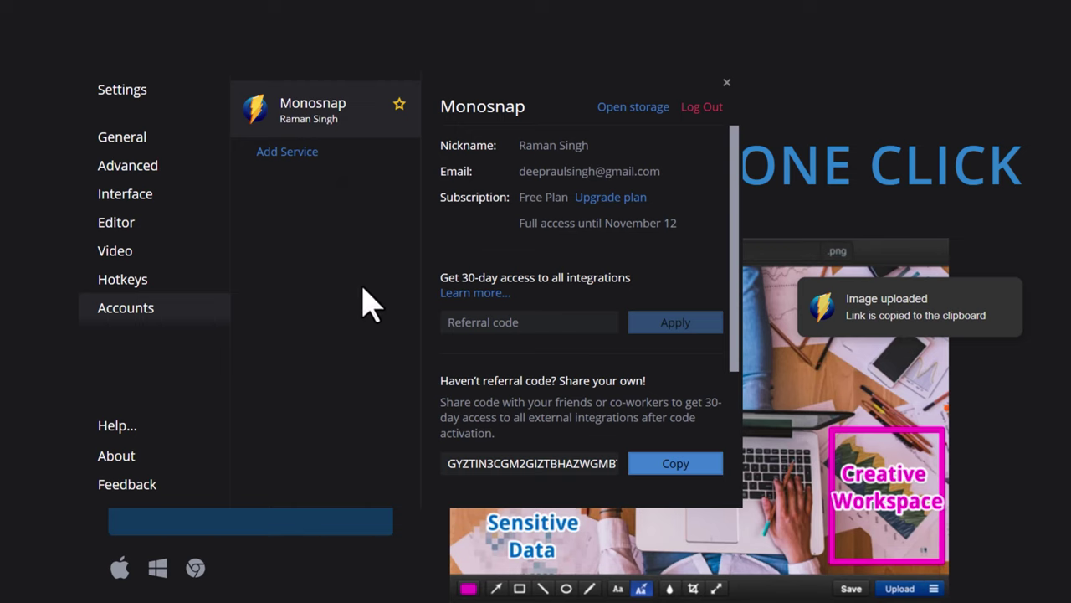
{"action": "scroll", "coordinate": [586, 409], "scroll_direction": "down", "scroll_amount": 3}
{"action": "scroll", "coordinate": [518, 408], "scroll_direction": "up", "scroll_amount": 3}
{"action": "scroll", "coordinate": [545, 311], "scroll_direction": "down", "scroll_amount": 4}
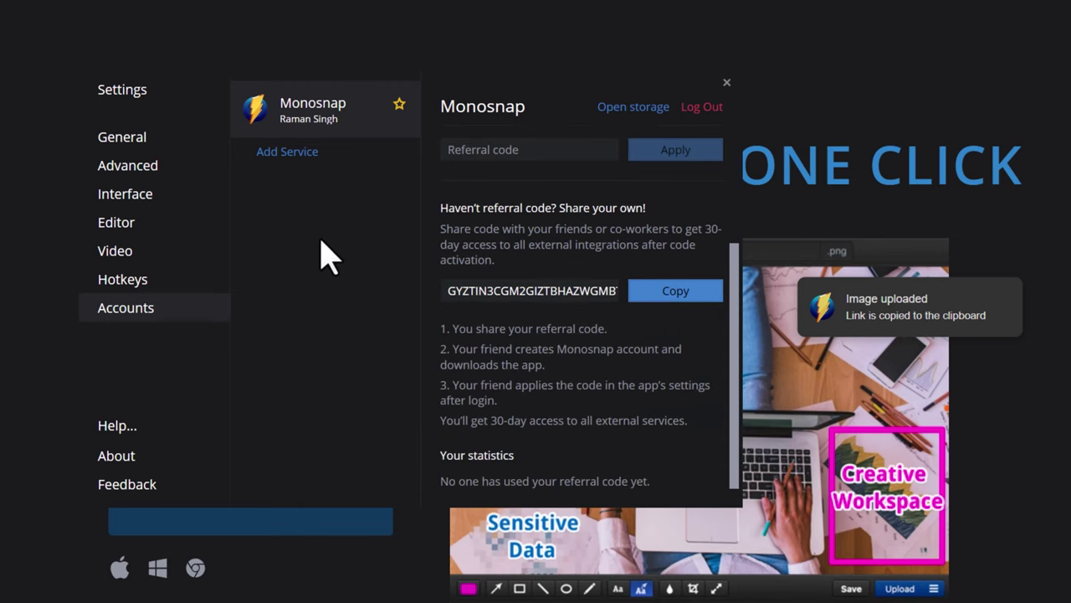
{"action": "left_click", "coordinate": [295, 153]}
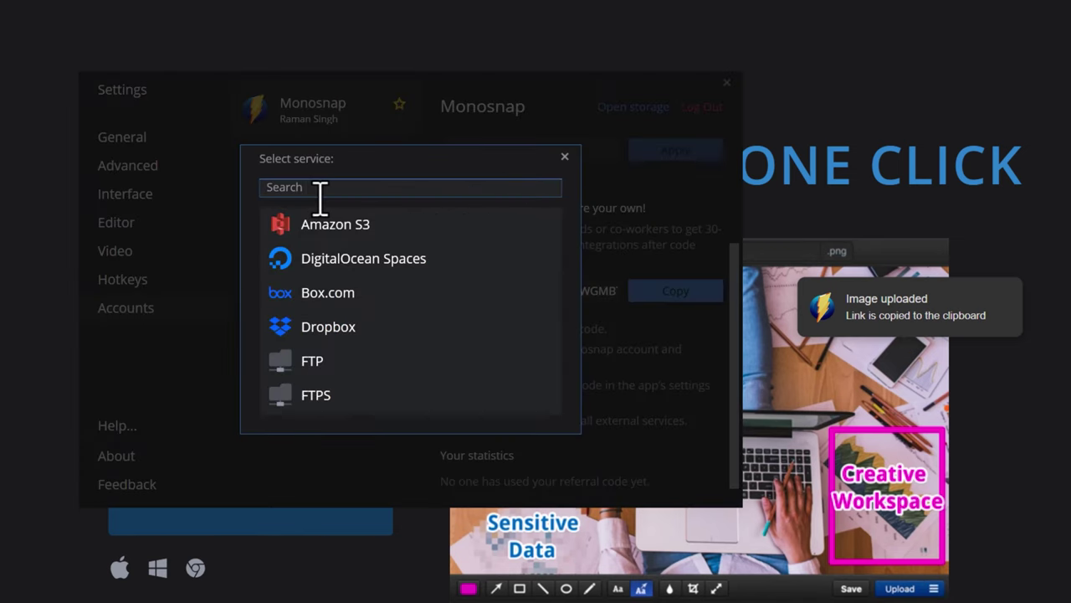
{"action": "scroll", "coordinate": [352, 268], "scroll_direction": "down", "scroll_amount": 3}
{"action": "scroll", "coordinate": [400, 301], "scroll_direction": "down", "scroll_amount": 1}
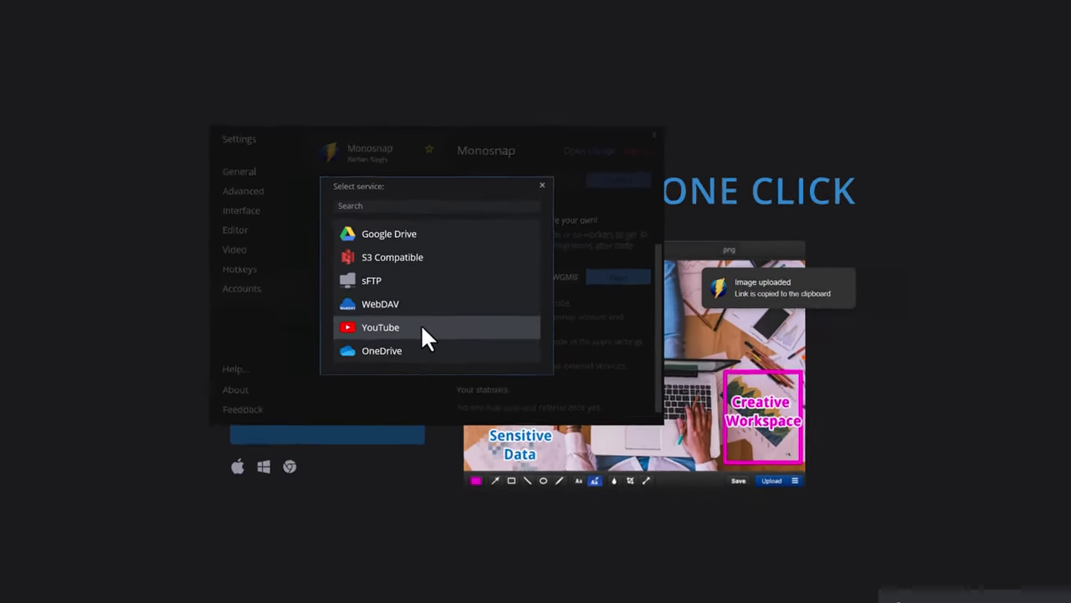
{"action": "key", "text": "Escape"}
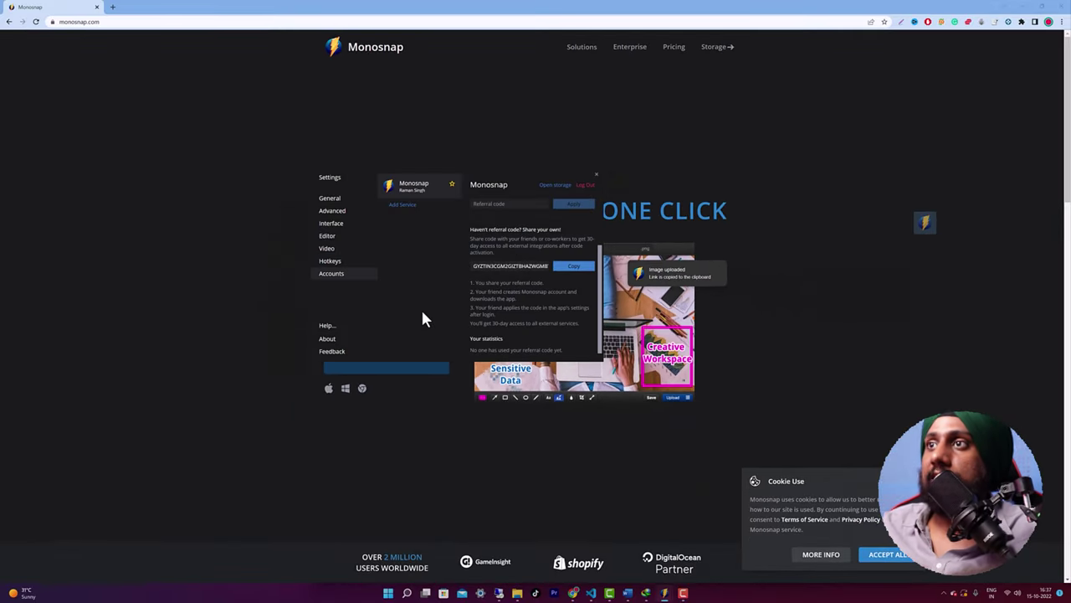